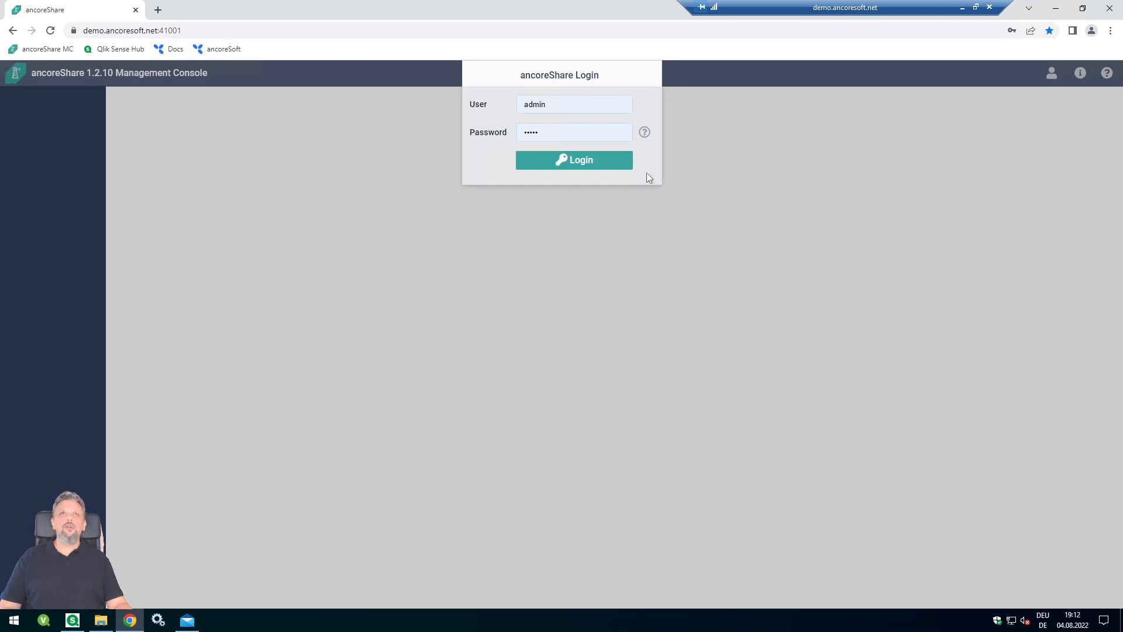
- Log in as Administrator and open the empty Jobs list
{"action": "left_click", "coordinate": [558, 166]}
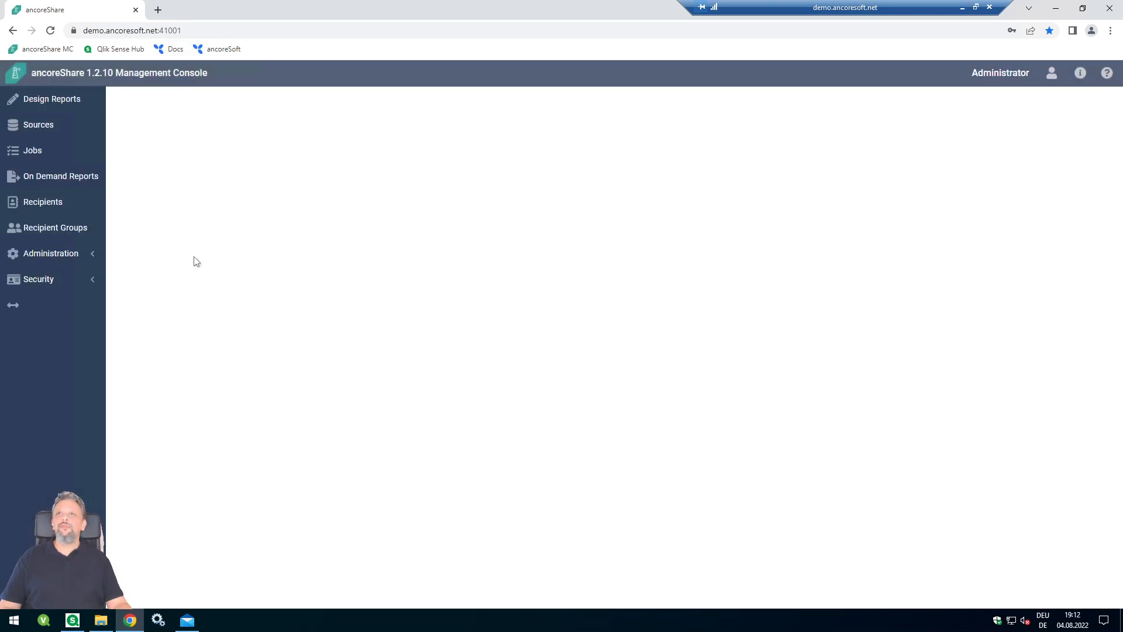
{"action": "left_click", "coordinate": [56, 148]}
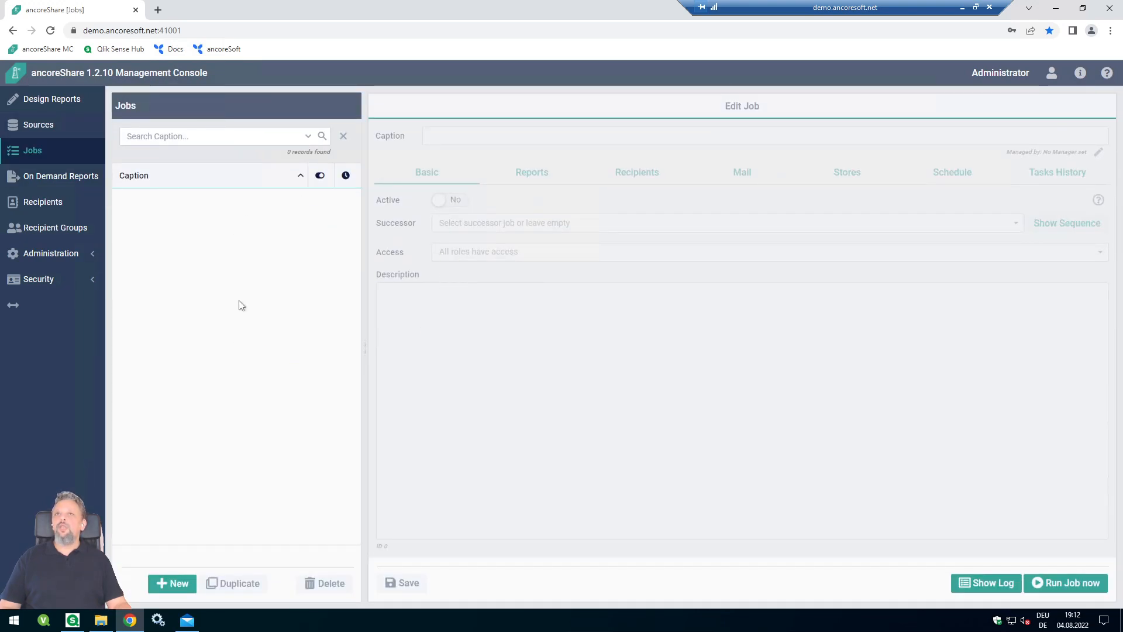
- Publish the Sales Report for Jobs / On Demand, save it, and return to Jobs
{"action": "left_click", "coordinate": [78, 106]}
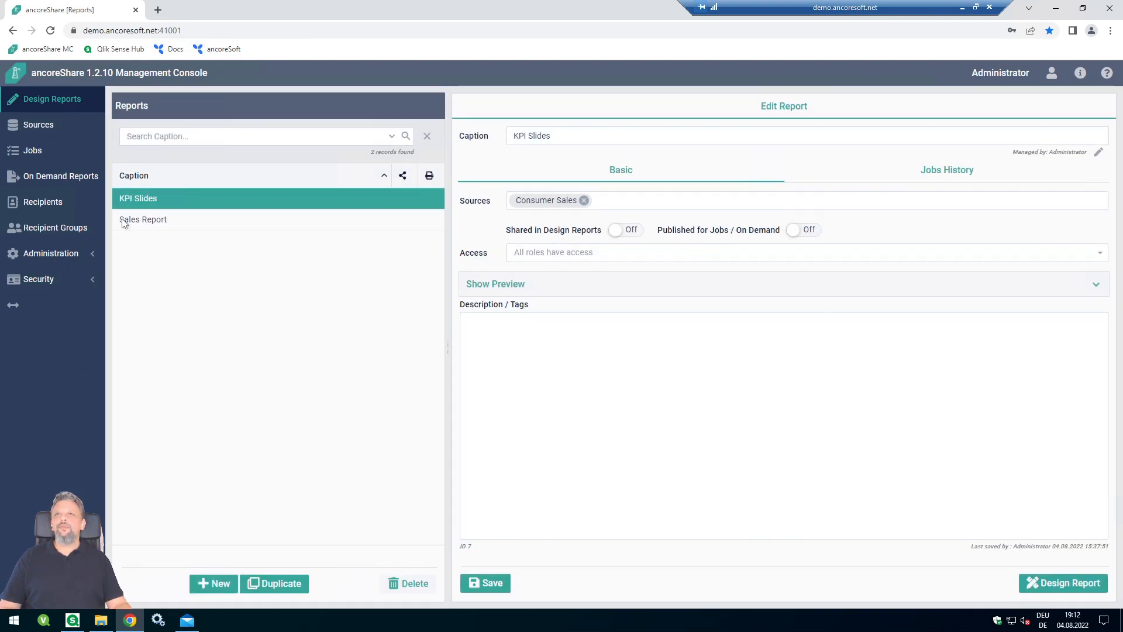
{"action": "left_click", "coordinate": [155, 224]}
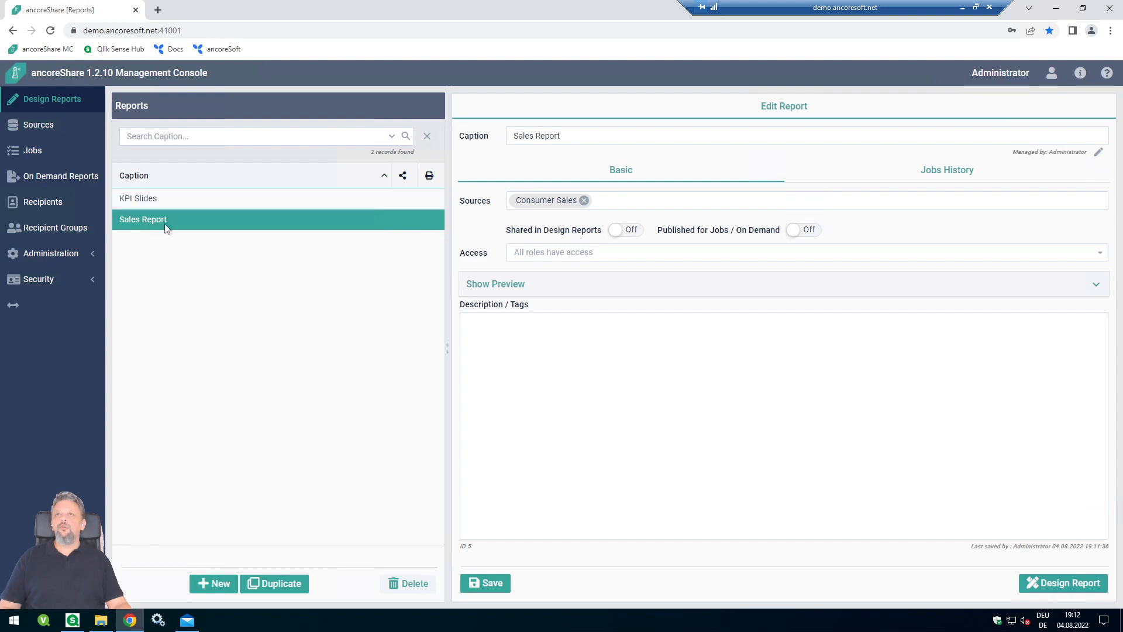
{"action": "left_click", "coordinate": [801, 231]}
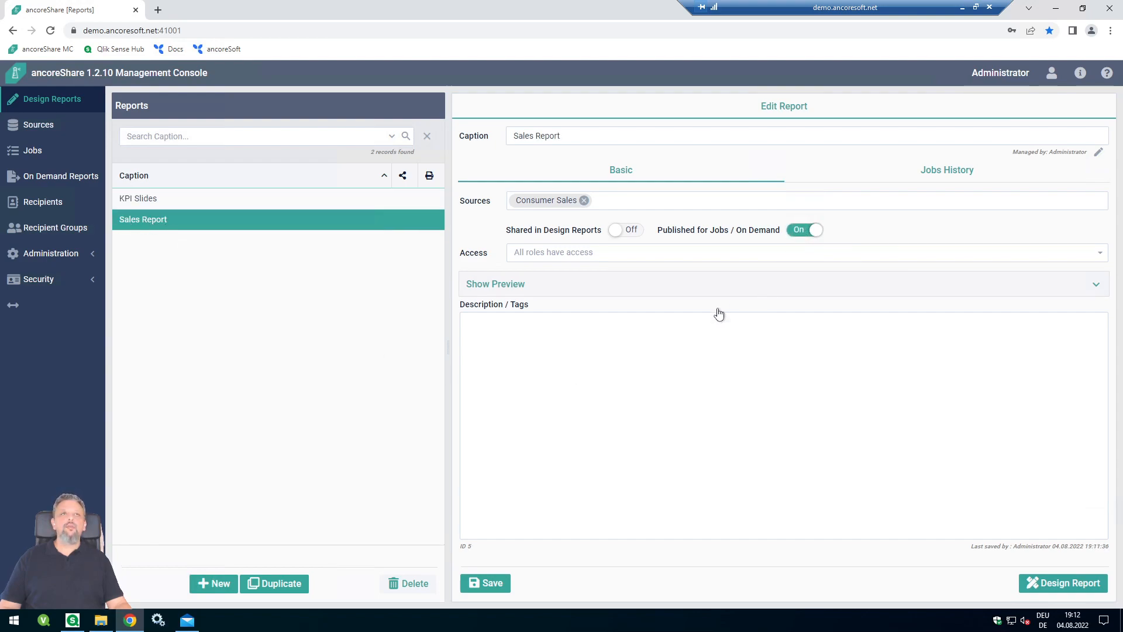
{"action": "left_click", "coordinate": [492, 584]}
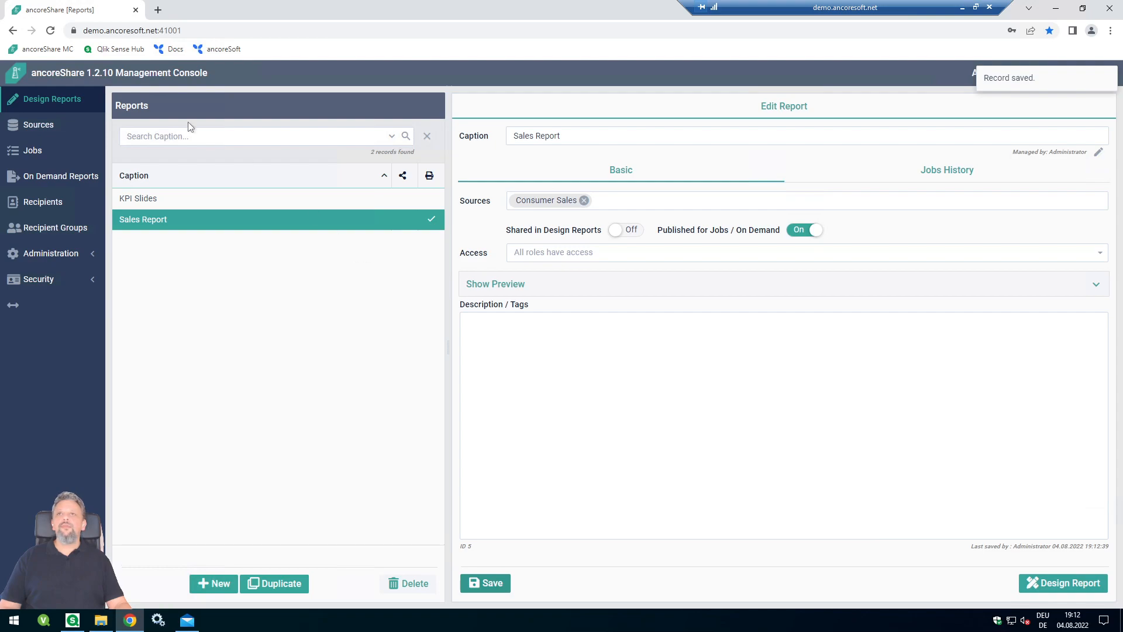
{"action": "left_click", "coordinate": [36, 150]}
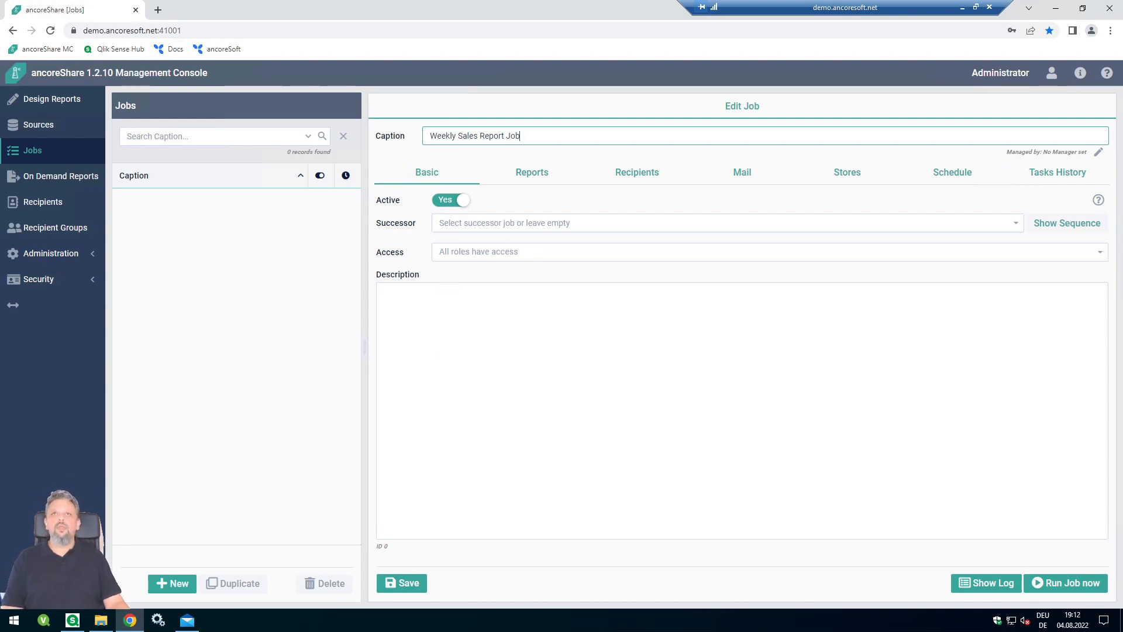
- Save the new active job captioned 'Weekly Sales Report Job'
{"action": "left_click", "coordinate": [395, 584]}
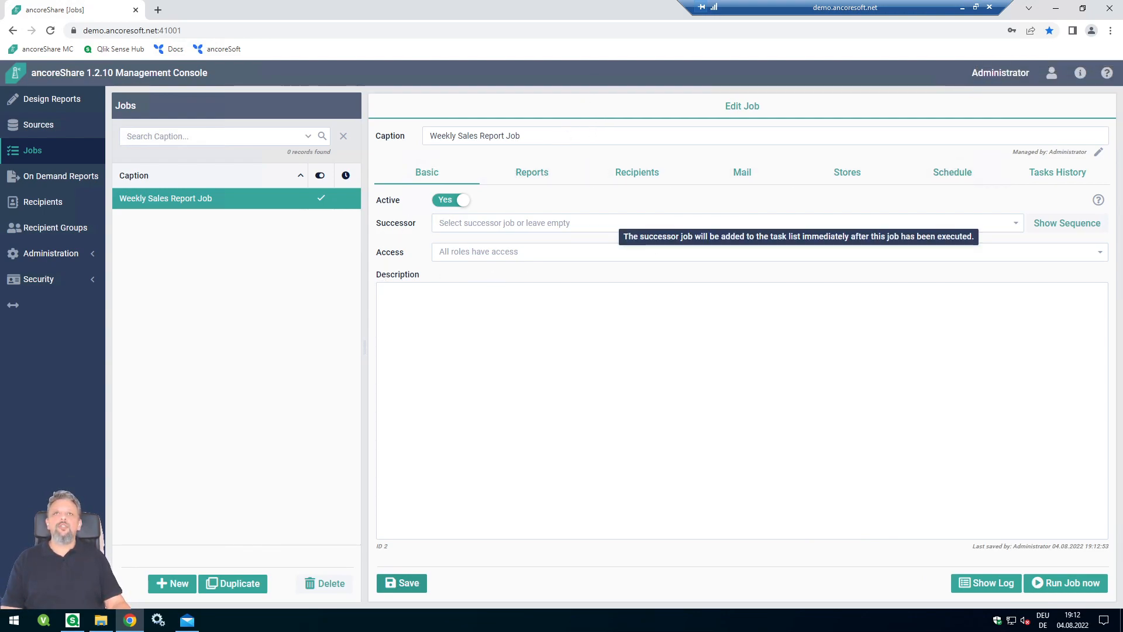
- Attach the Sales Report to the job on its Reports tab
{"action": "left_click", "coordinate": [550, 180]}
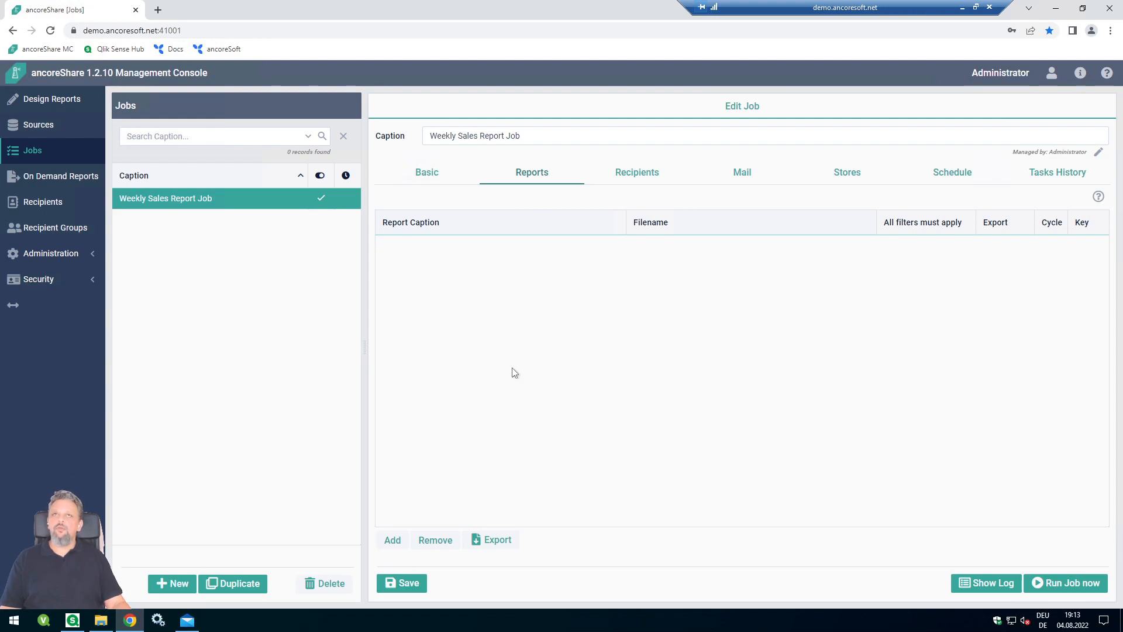
{"action": "left_click", "coordinate": [392, 540]}
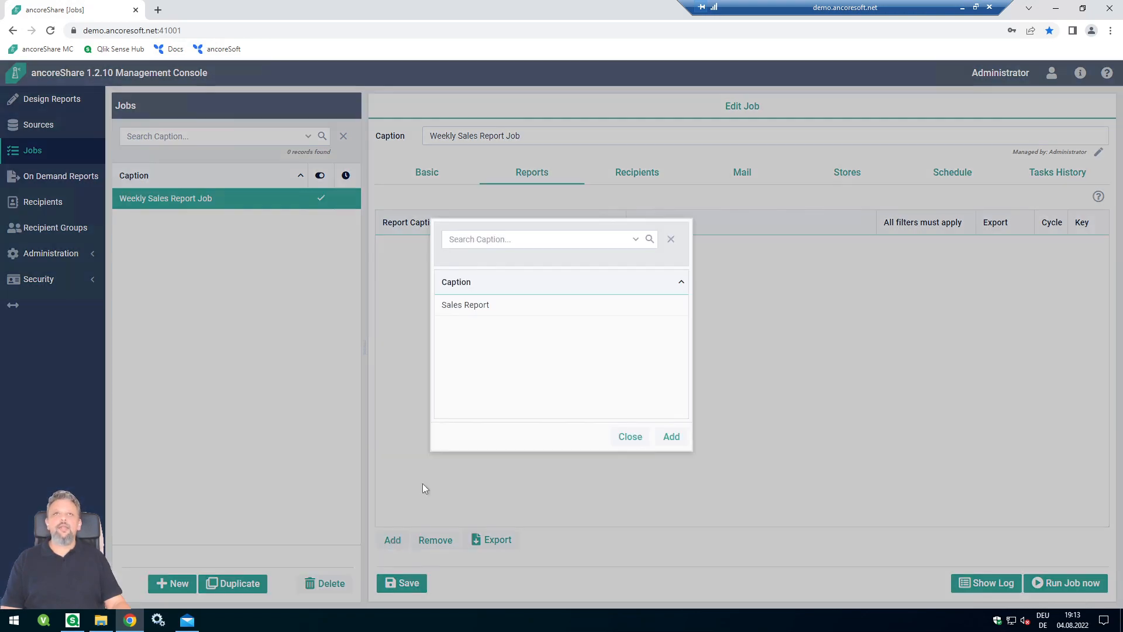
{"action": "left_click", "coordinate": [472, 306]}
{"action": "left_click", "coordinate": [671, 437]}
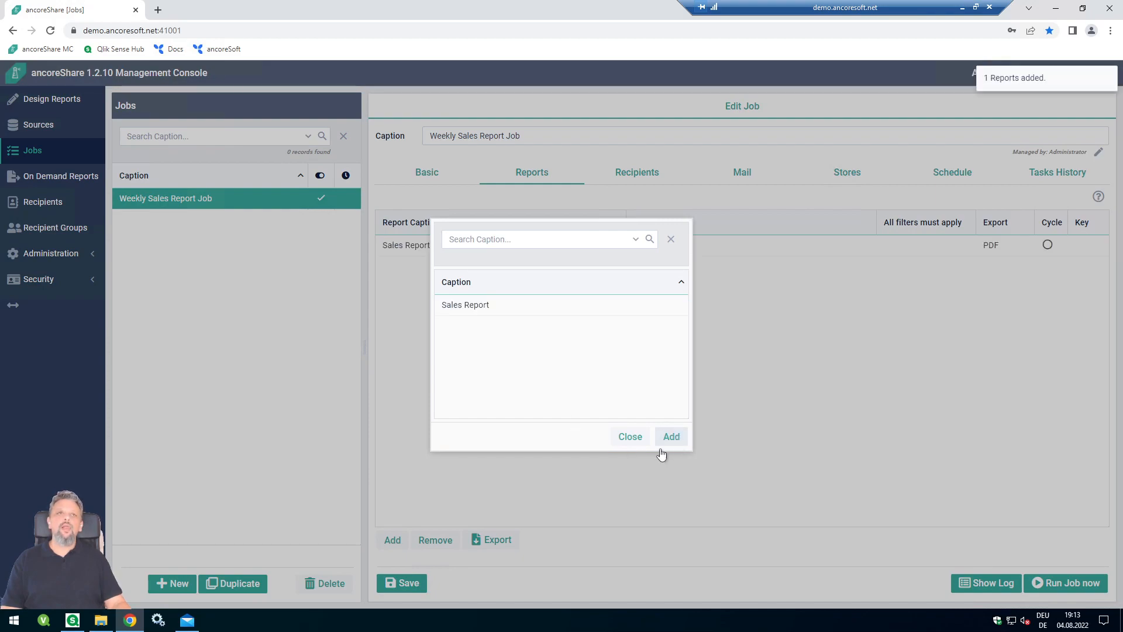
{"action": "left_click", "coordinate": [624, 439]}
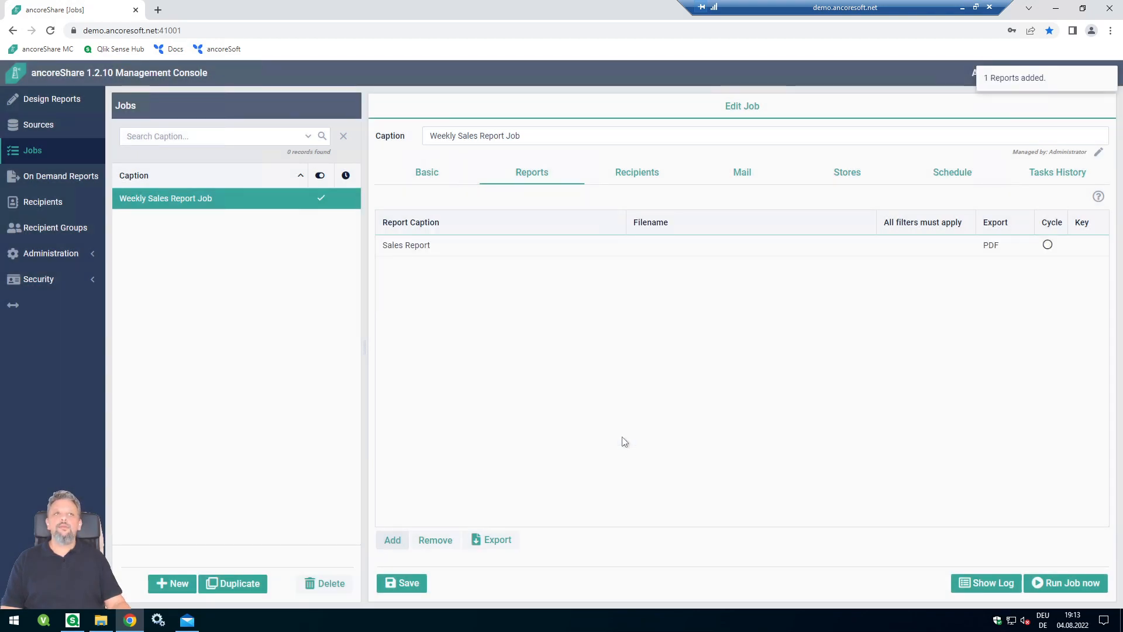
- Set the attached Sales Report's export format to PNG
{"action": "left_click", "coordinate": [1006, 248]}
{"action": "left_click", "coordinate": [1026, 248]}
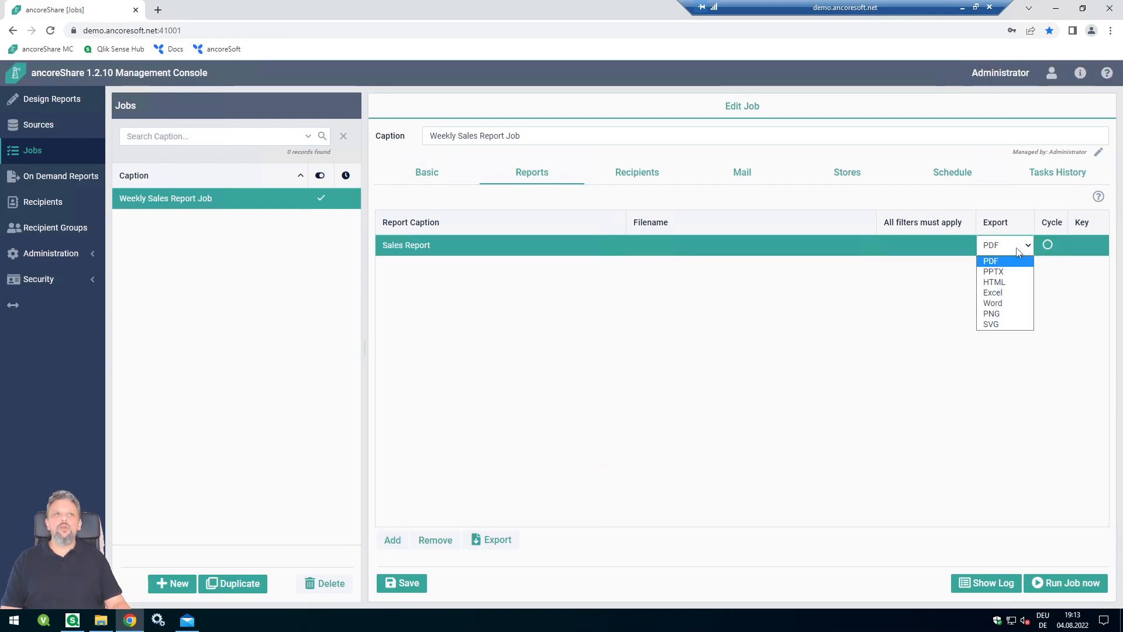
{"action": "left_click", "coordinate": [1000, 318]}
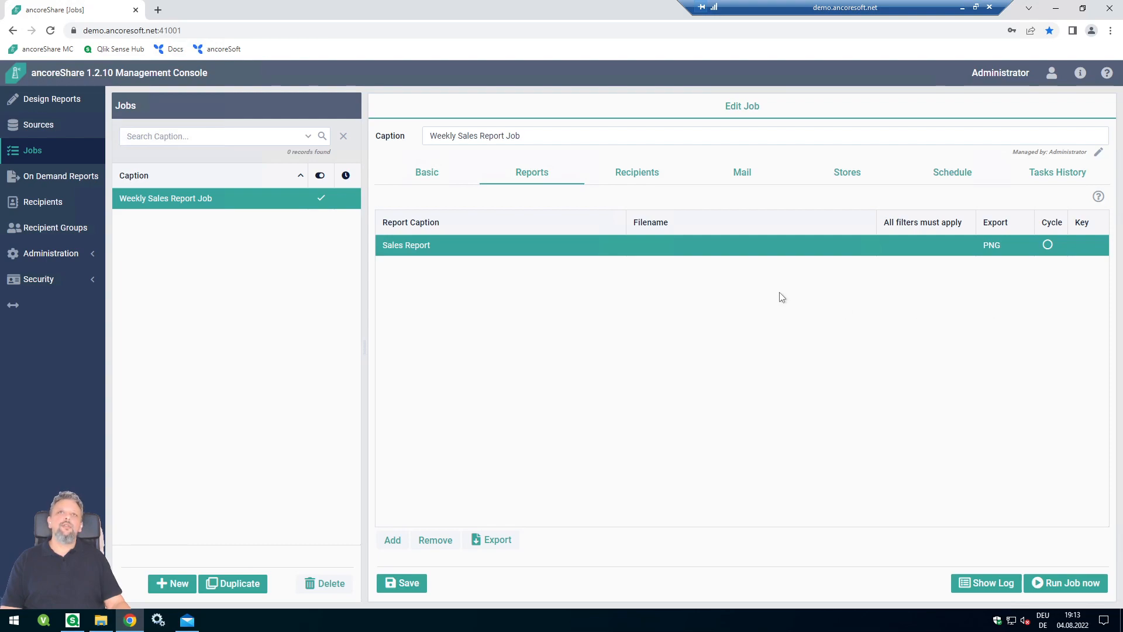
- Add the single listed recipient to the job on the Recipients tab
{"action": "left_click", "coordinate": [628, 177]}
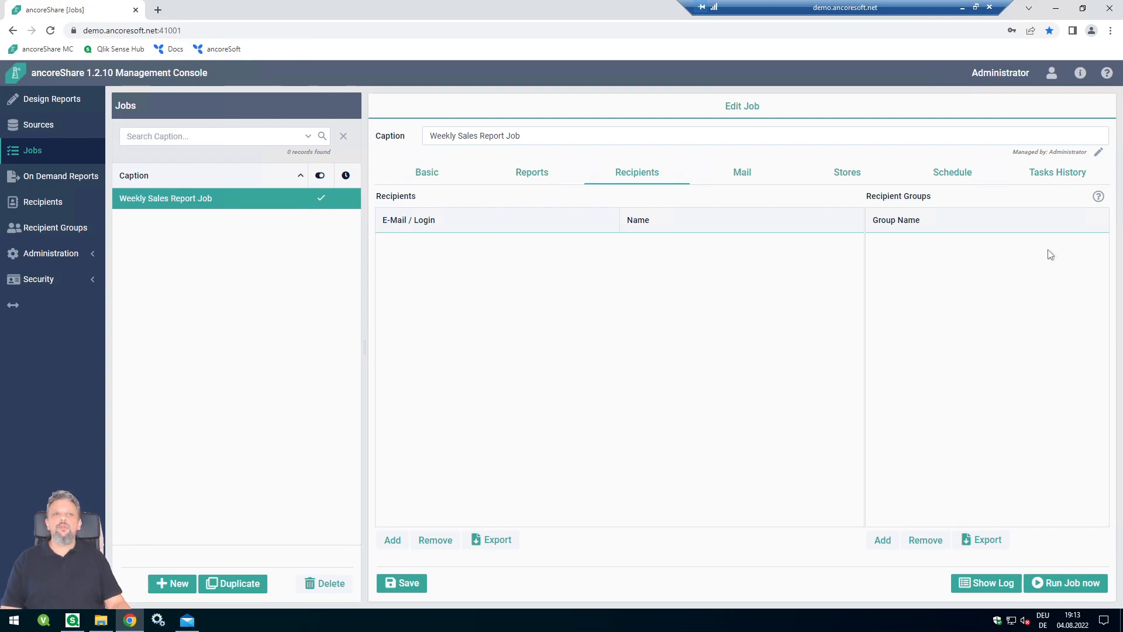
{"action": "left_click", "coordinate": [387, 537]}
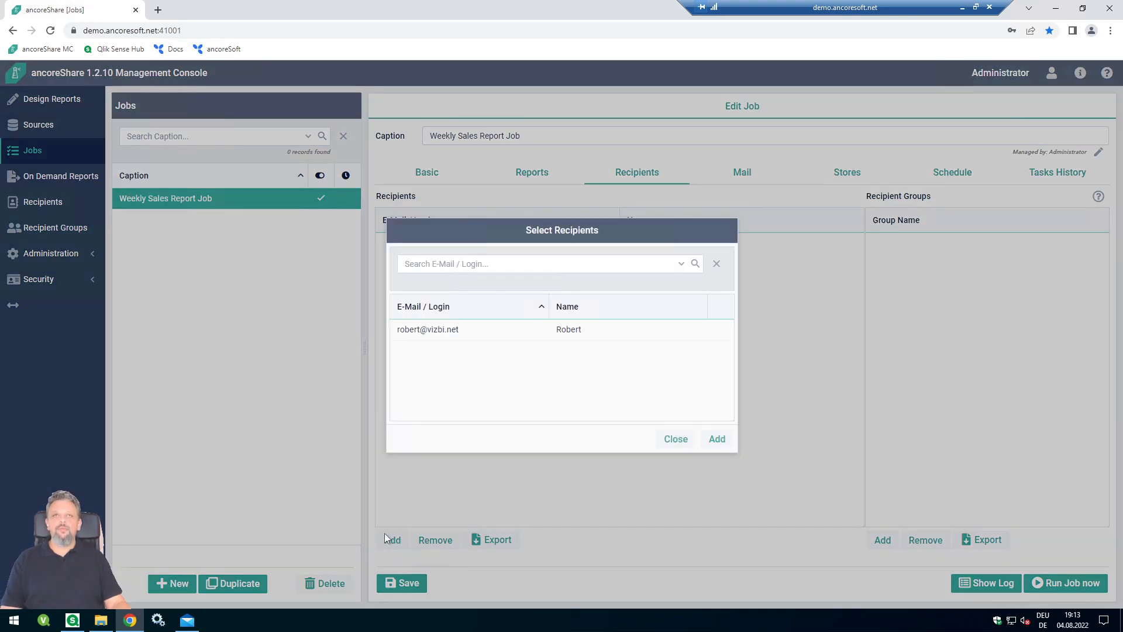
{"action": "left_click", "coordinate": [459, 331]}
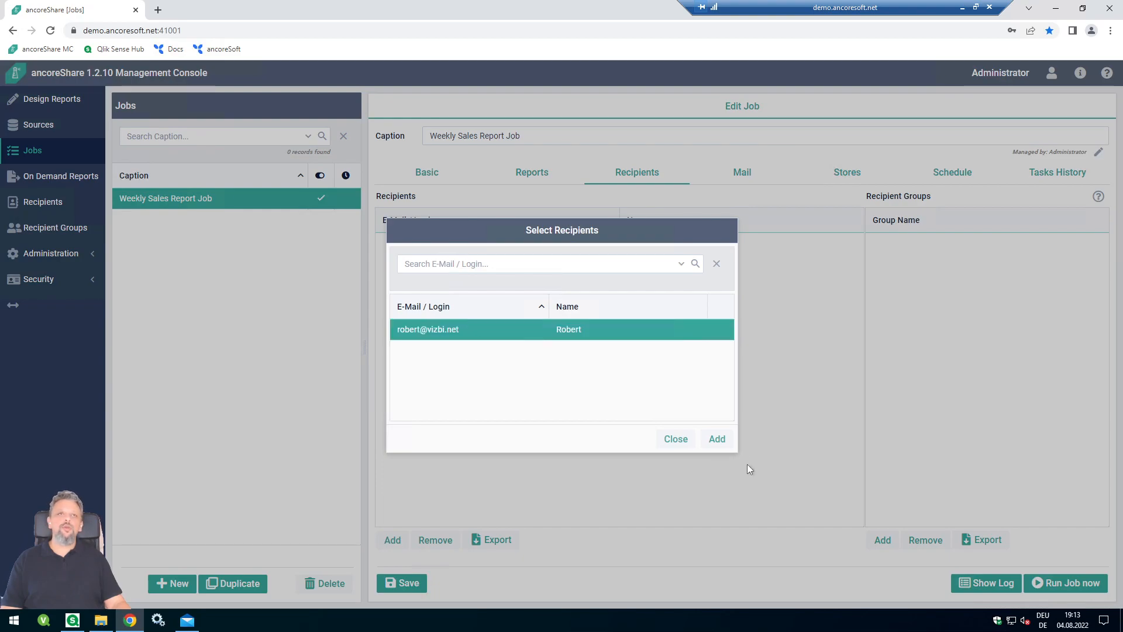
{"action": "left_click", "coordinate": [708, 441]}
{"action": "left_click", "coordinate": [679, 440]}
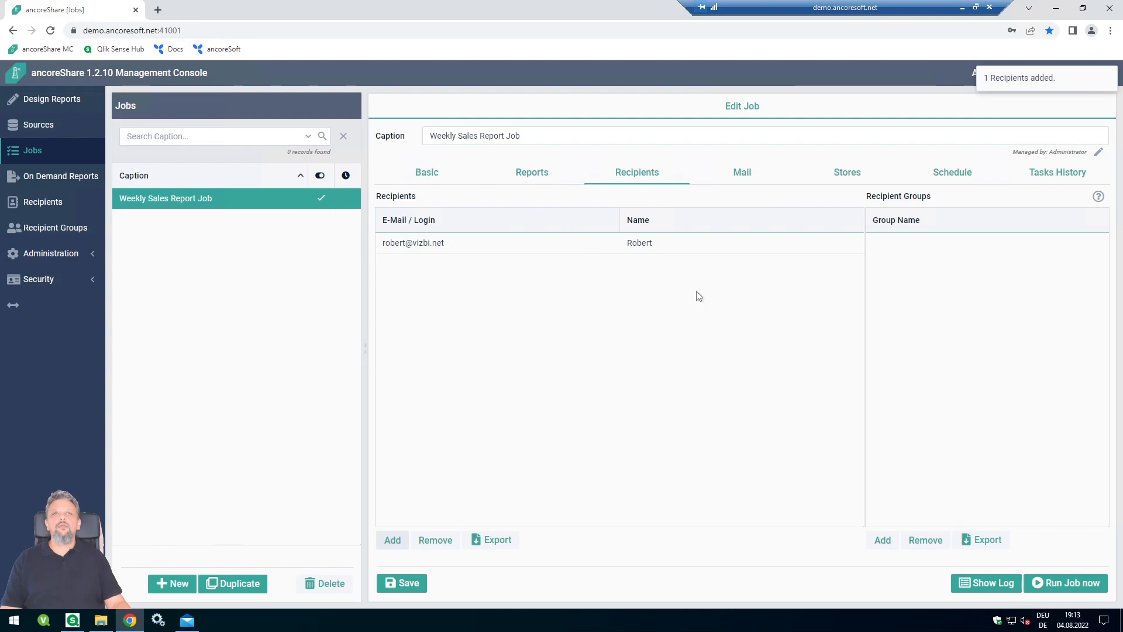
- On the Mail tab, set Send Mail and Embed PNG Reports to Yes
{"action": "left_click", "coordinate": [764, 174]}
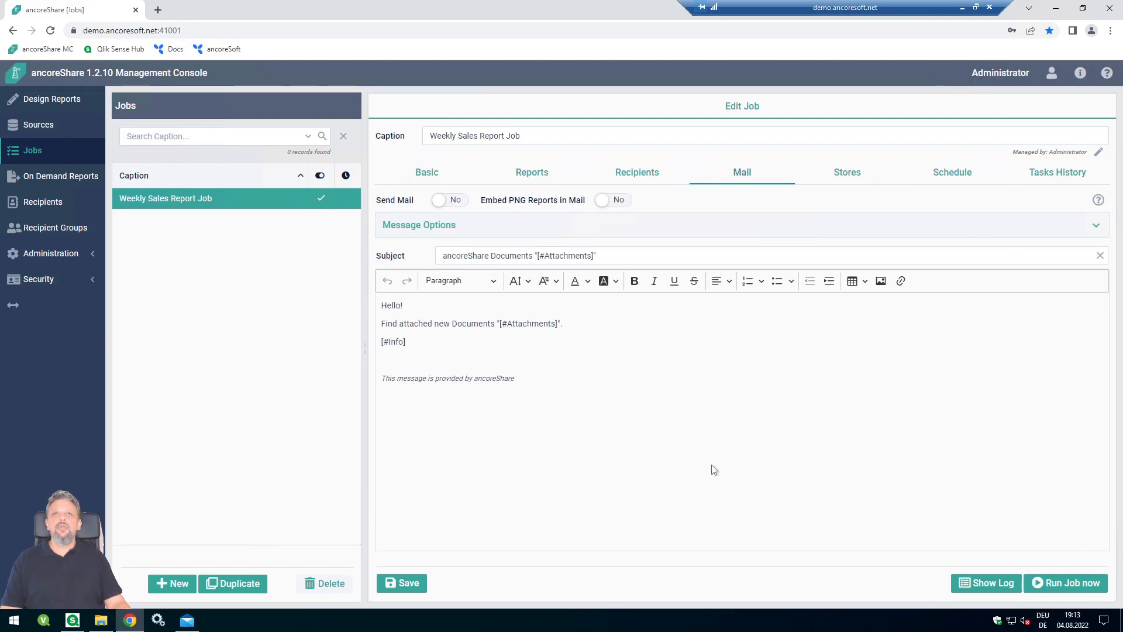
{"action": "left_click", "coordinate": [458, 204]}
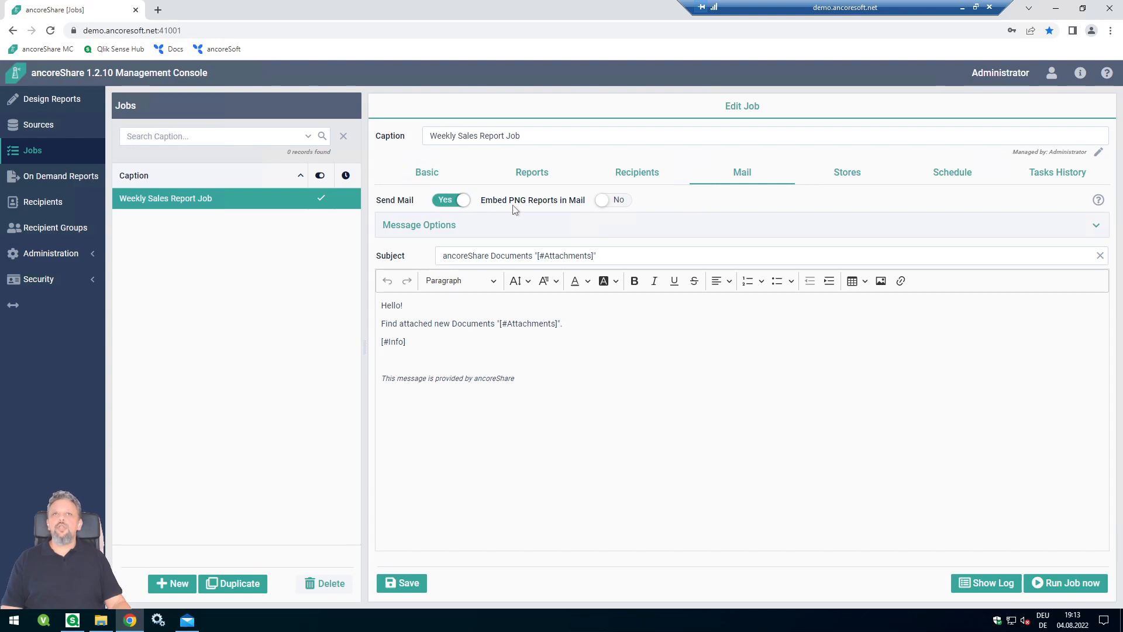
{"action": "left_click", "coordinate": [605, 200]}
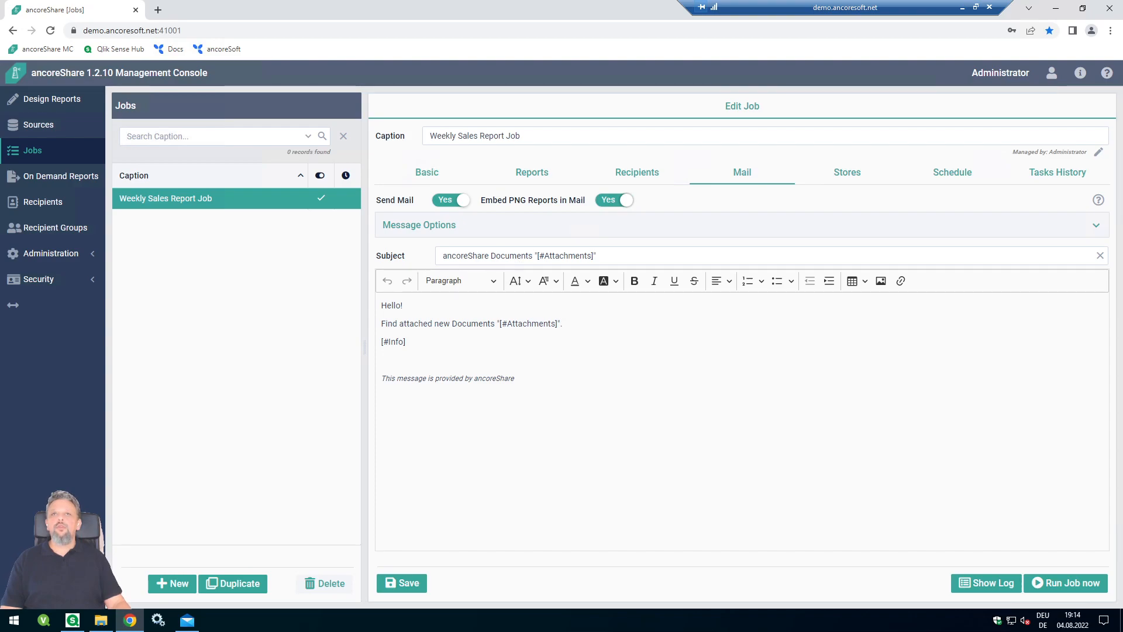
- Replace the default mail body with the [#job.recipient.Salutation] placeholder
{"action": "left_click", "coordinate": [654, 351]}
{"action": "left_click", "coordinate": [556, 380]}
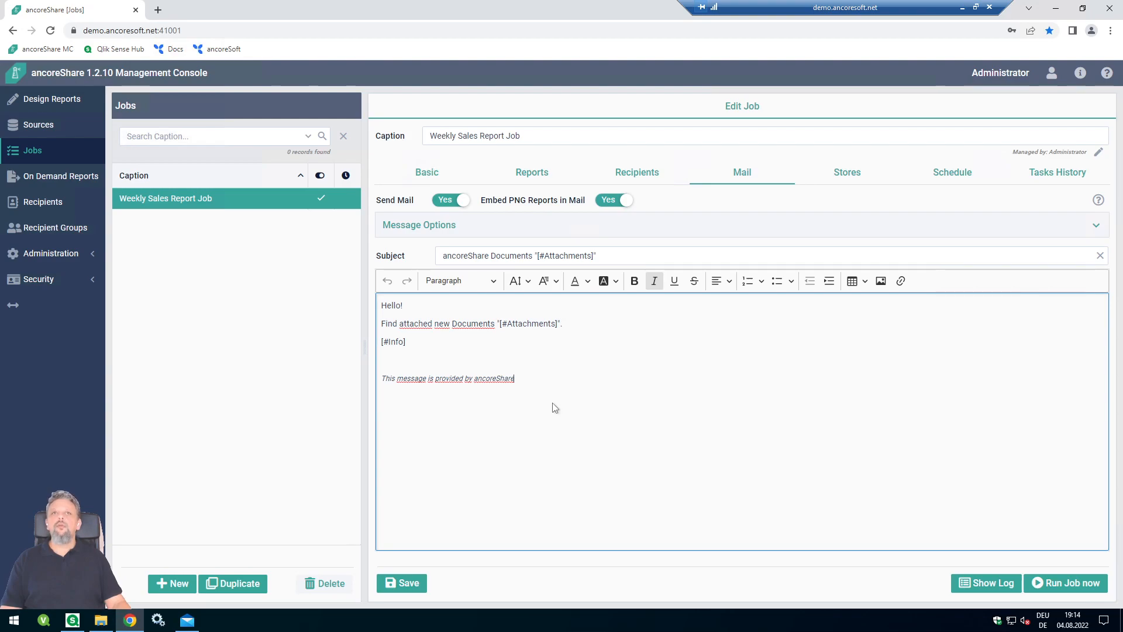
{"action": "left_click_drag", "start_coordinate": [555, 407], "coordinate": [384, 302]}
{"action": "left_click", "coordinate": [373, 304]}
{"action": "left_click", "coordinate": [493, 342]}
{"action": "left_click_drag", "start_coordinate": [383, 307], "coordinate": [571, 381]}
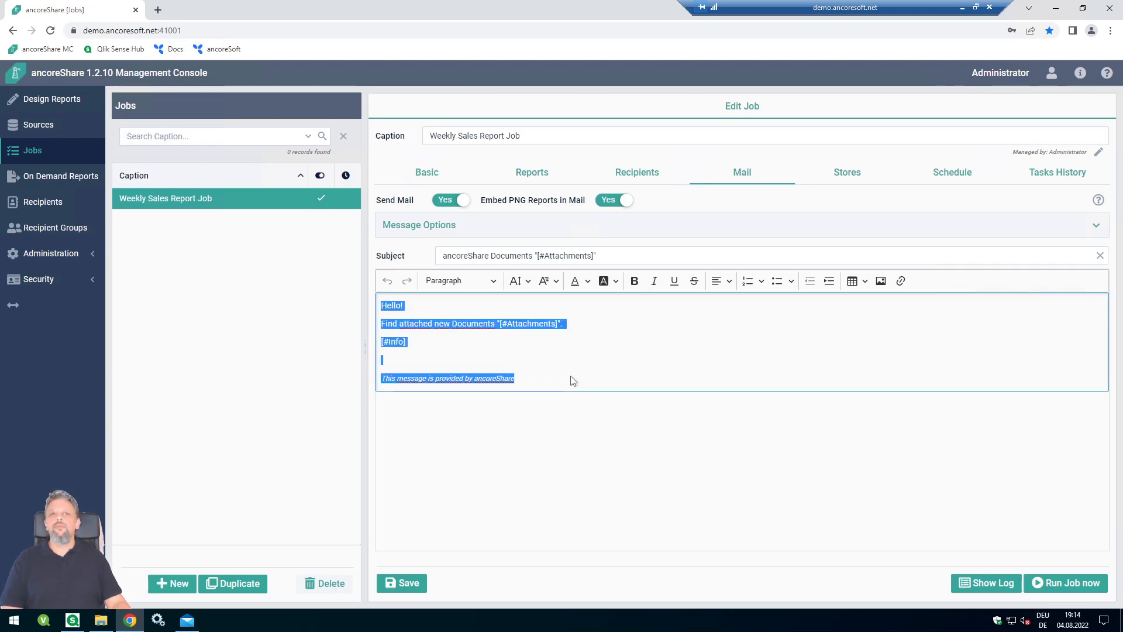
{"action": "key", "text": "BackSpace"}
{"action": "key", "text": "Return"}
{"action": "key", "text": "Return"}
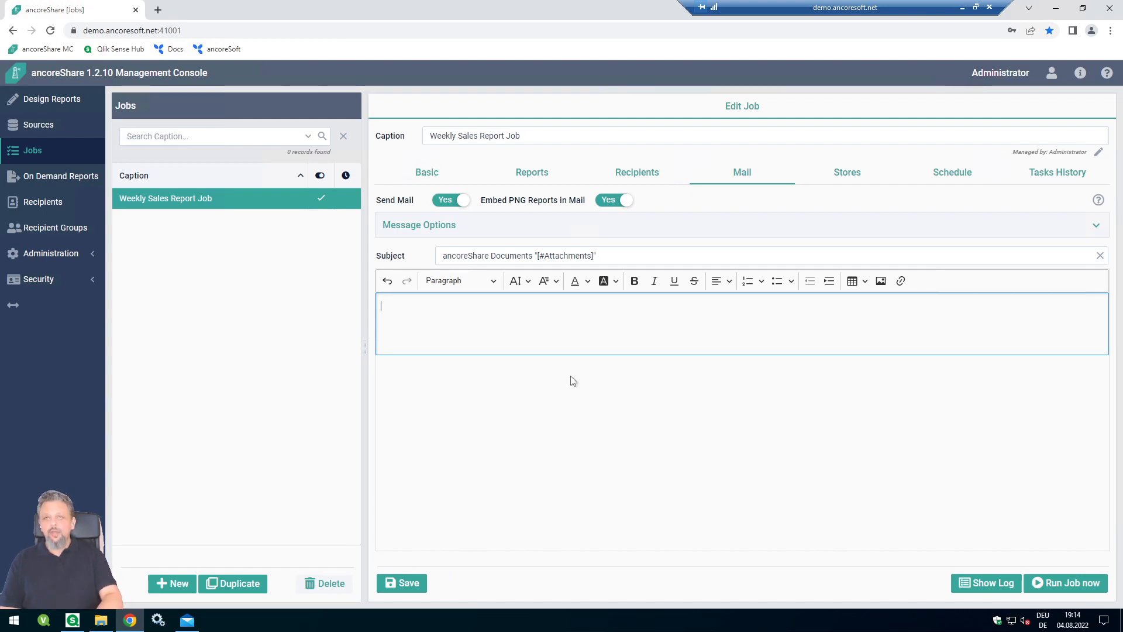
{"action": "type", "text": "#"}
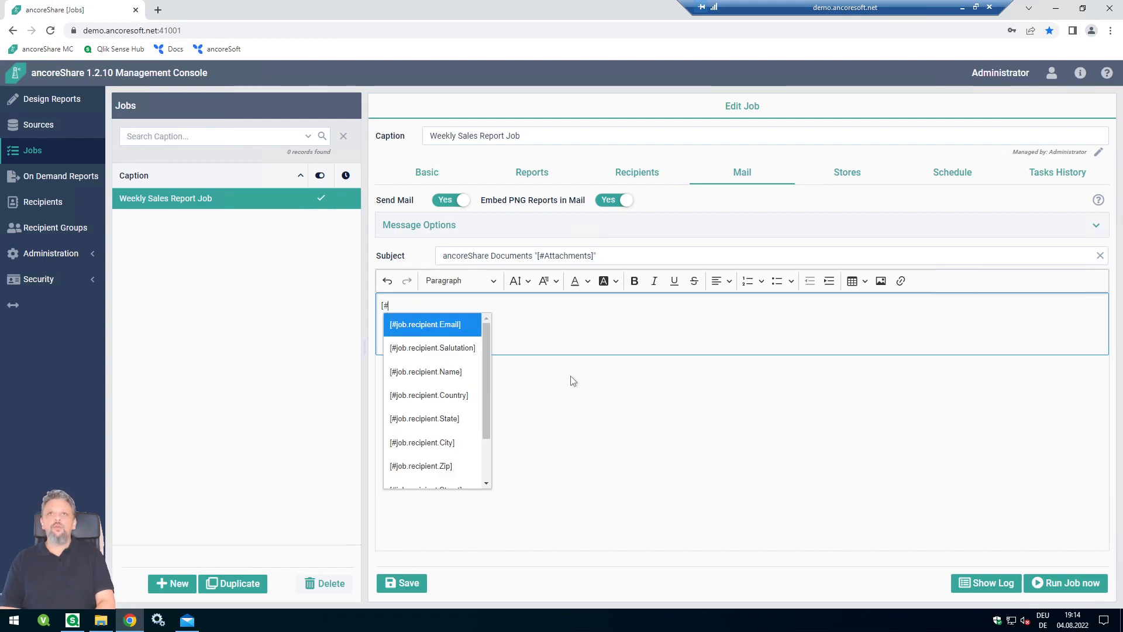
{"action": "key", "text": "Down"}
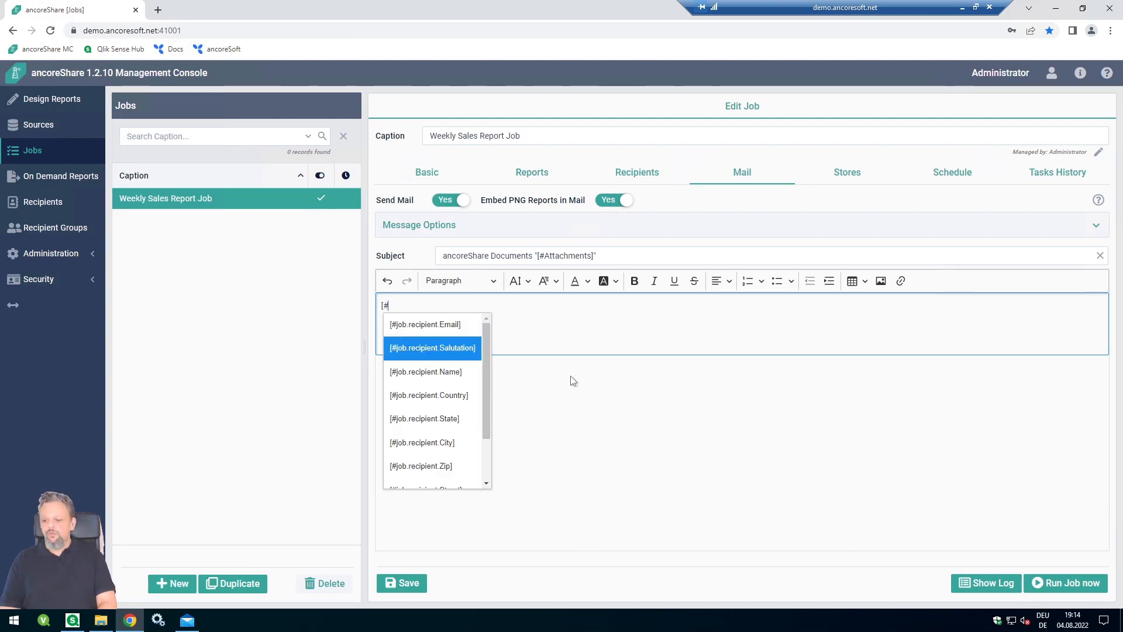
{"action": "key", "text": "Return"}
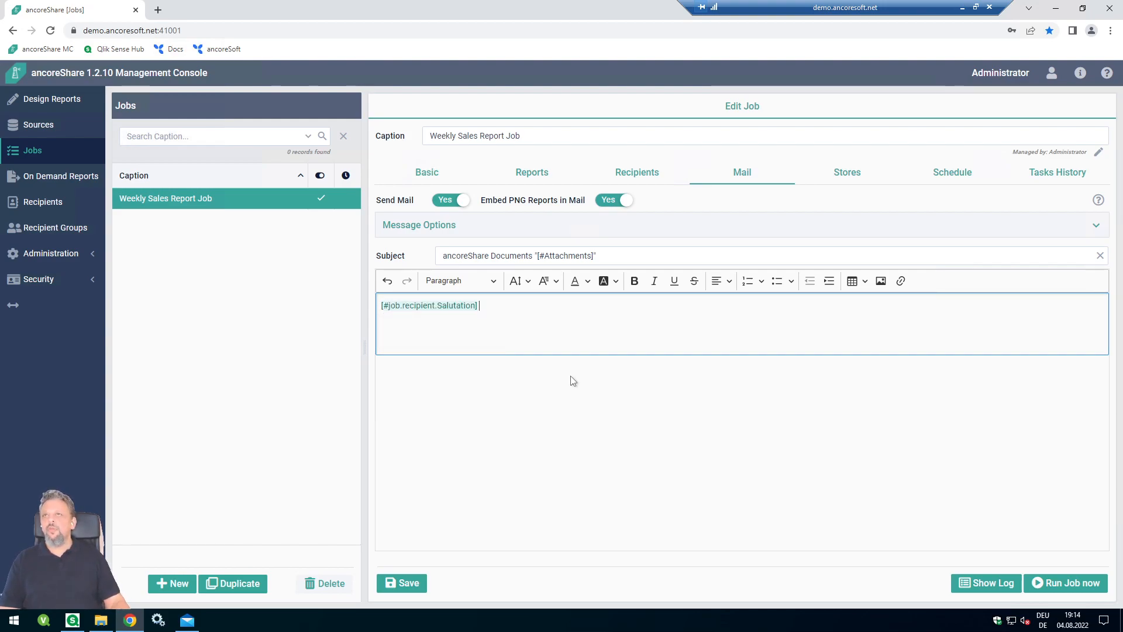
- Write 'Here is your weekly report.' below the salutation in the mail body
{"action": "left_click", "coordinate": [46, 205]}
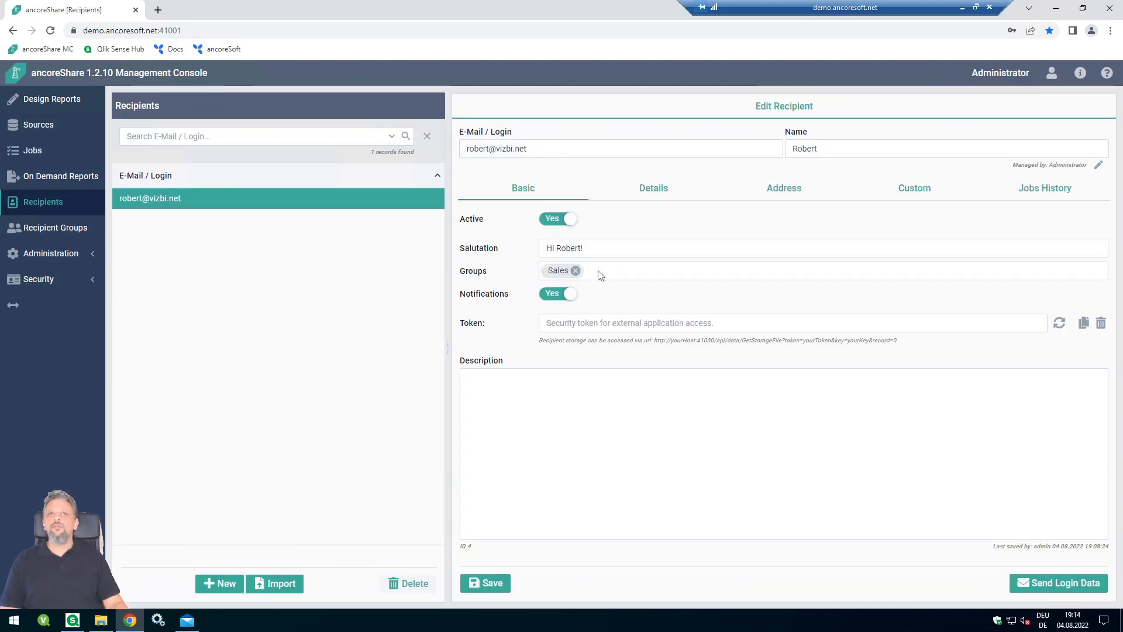
{"action": "left_click", "coordinate": [63, 151]}
{"action": "left_click", "coordinate": [563, 344]}
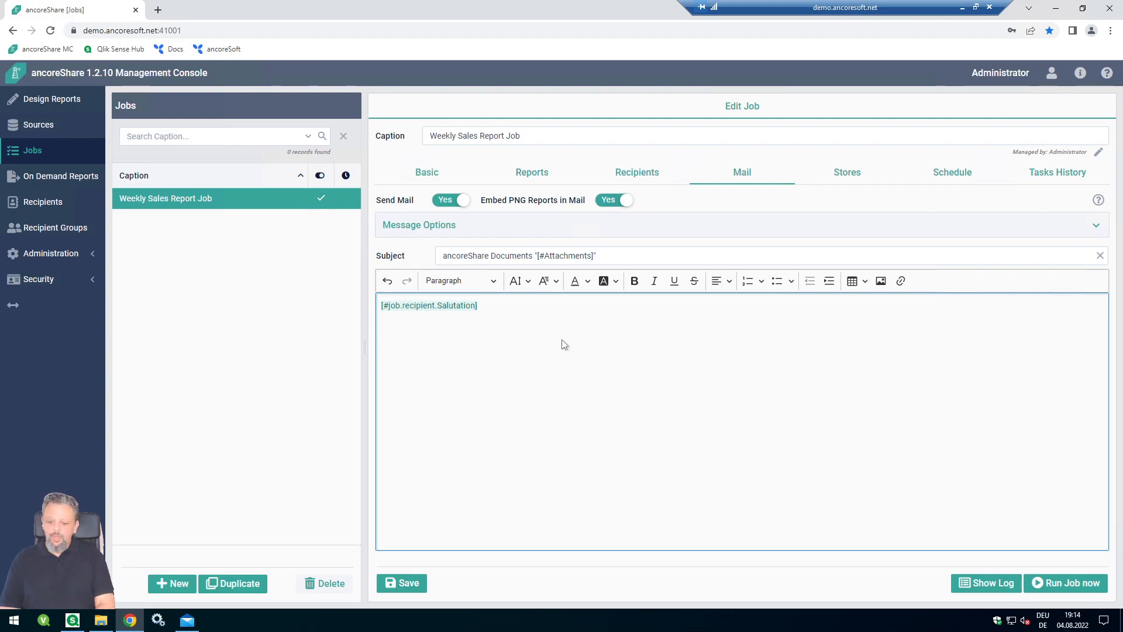
{"action": "type", "text": "he"}
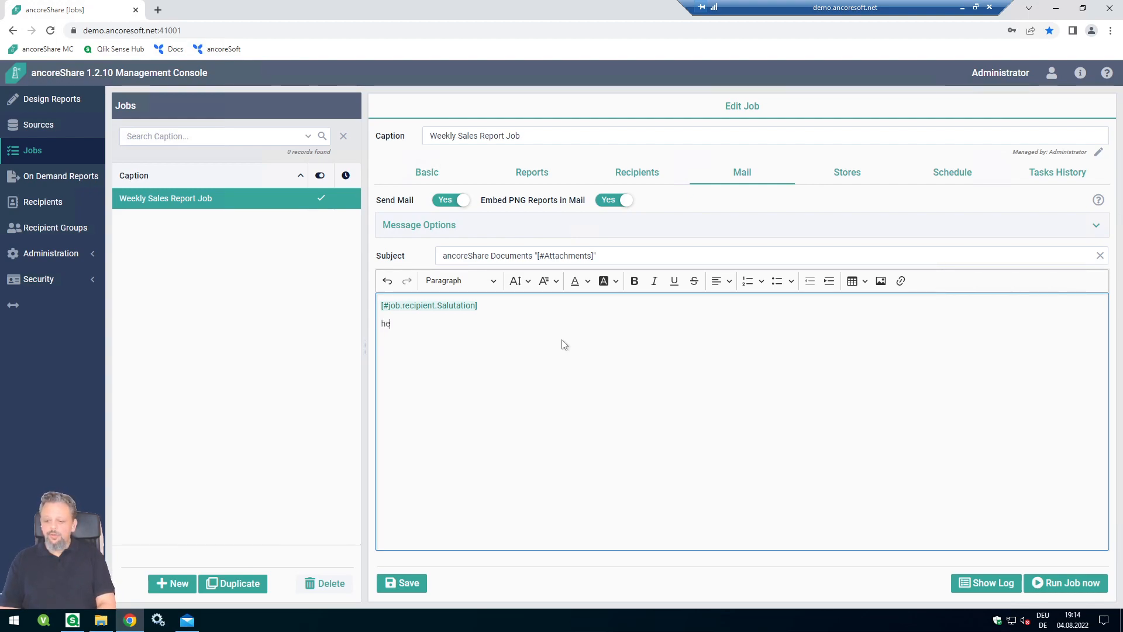
{"action": "type", "text": "re is your weekly report."}
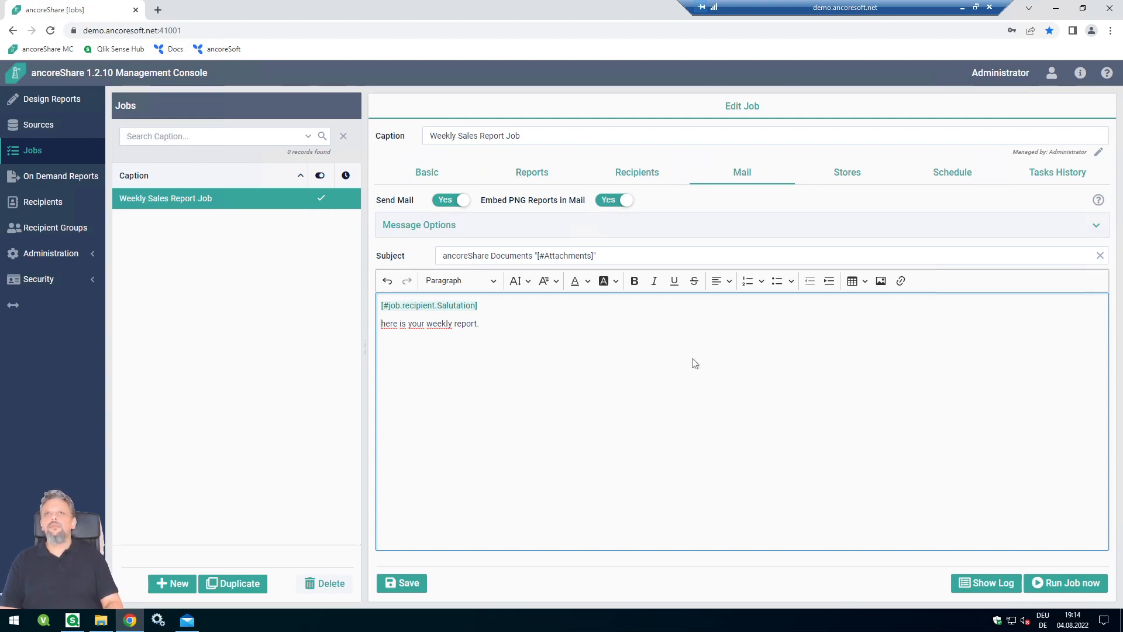
{"action": "key", "text": "Delete"}
{"action": "type", "text": "H"}
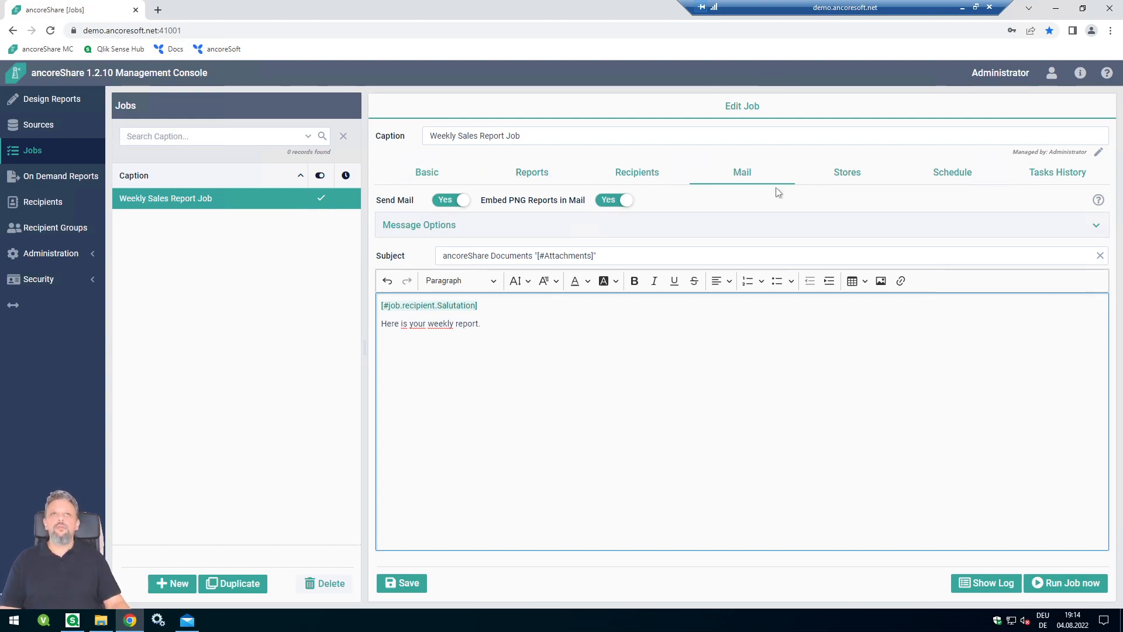
- Show the job's Stores tab, where only Recipient Storage is set to Yes
{"action": "left_click", "coordinate": [851, 172]}
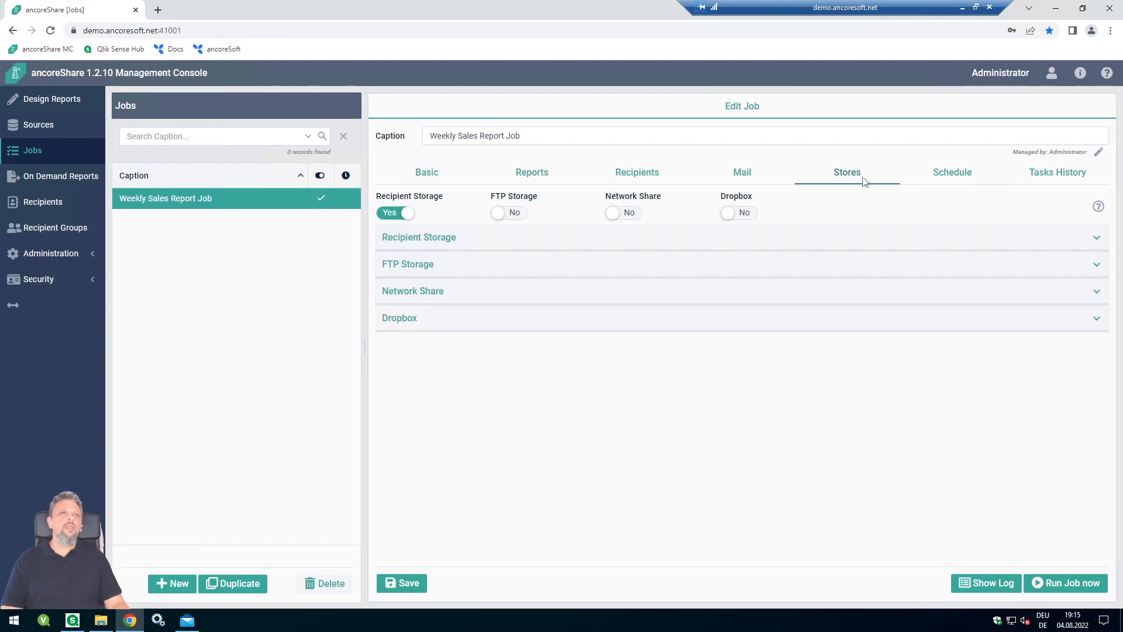
- Activate the job schedule beginning 04.08.2022 at 20:00, running on Fridays
{"action": "left_click", "coordinate": [969, 181]}
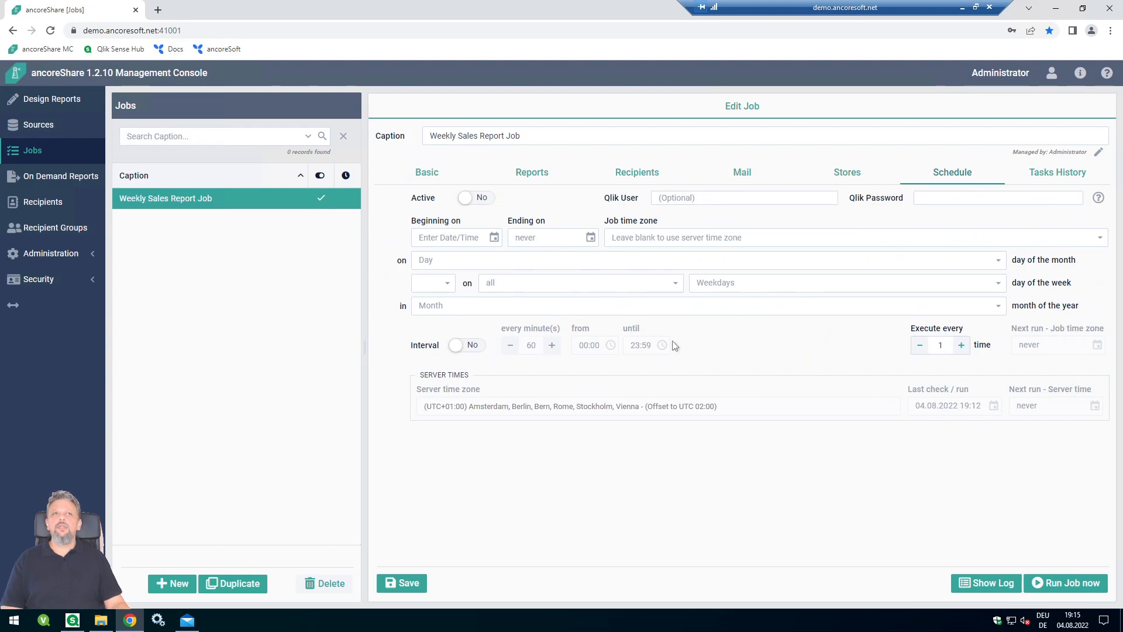
{"action": "left_click", "coordinate": [479, 199]}
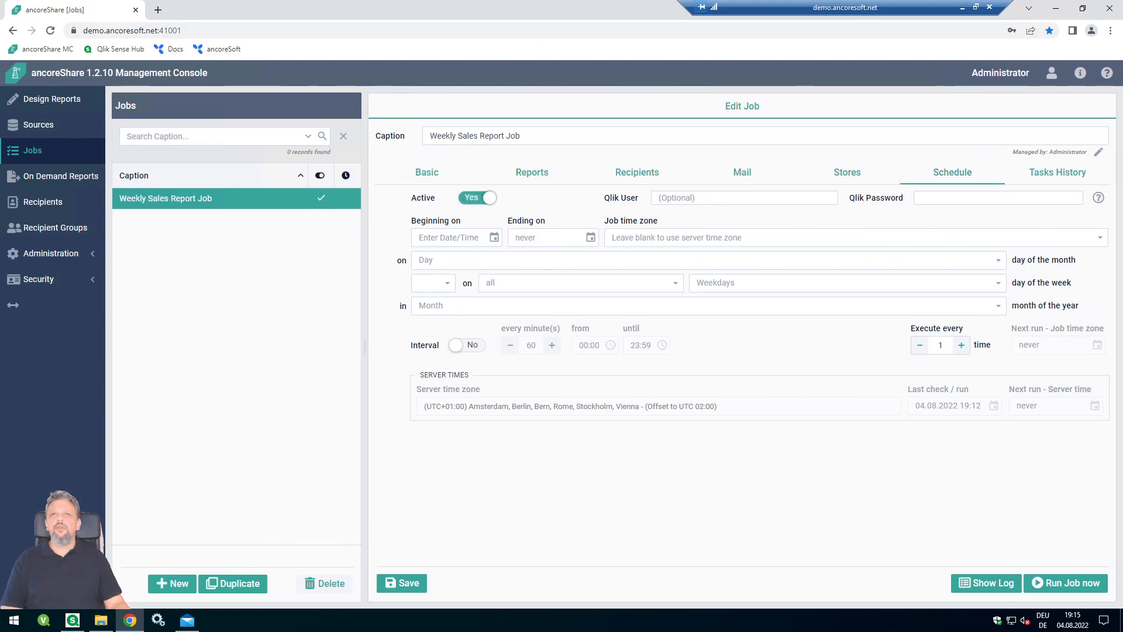
{"action": "left_click", "coordinate": [494, 238]}
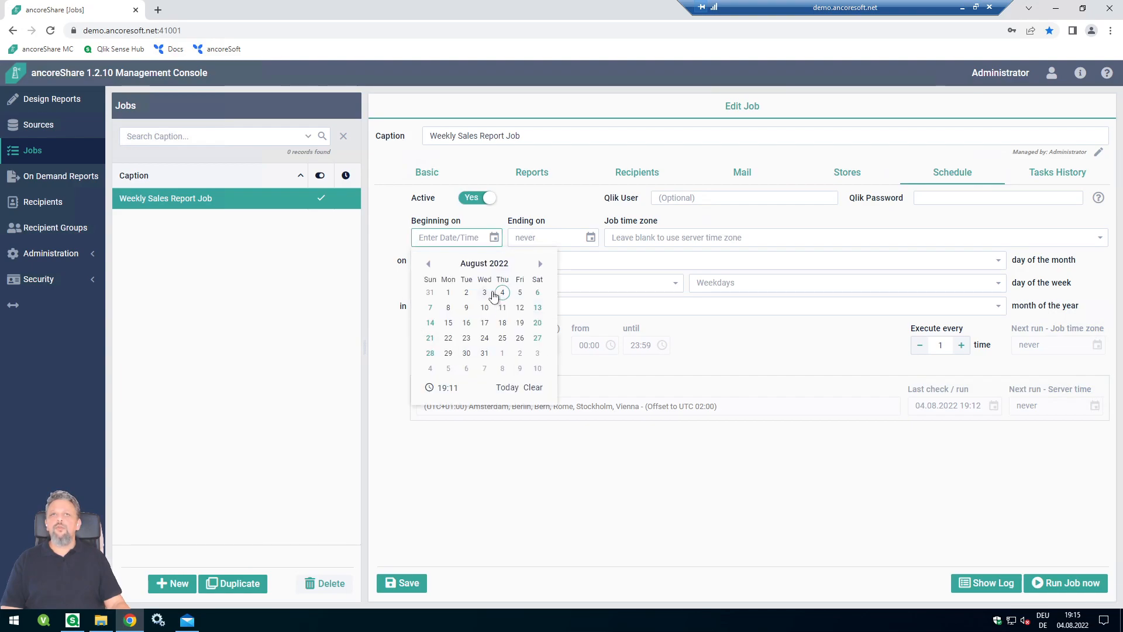
{"action": "left_click", "coordinate": [498, 294]}
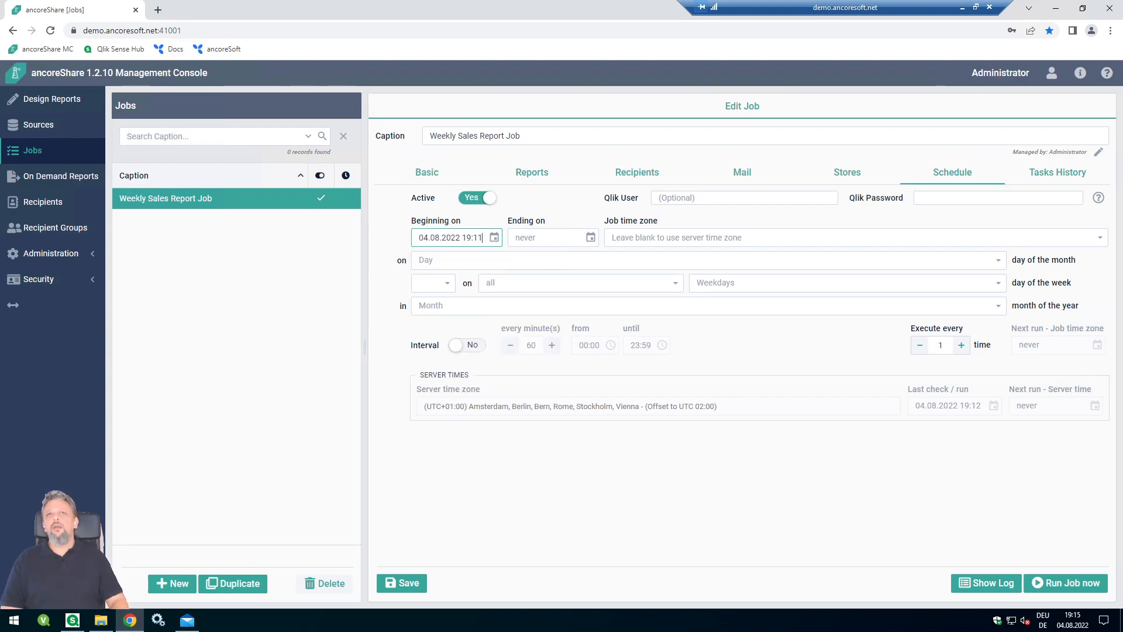
{"action": "left_click_drag", "start_coordinate": [466, 238], "coordinate": [462, 237]}
{"action": "type", "text": "20"}
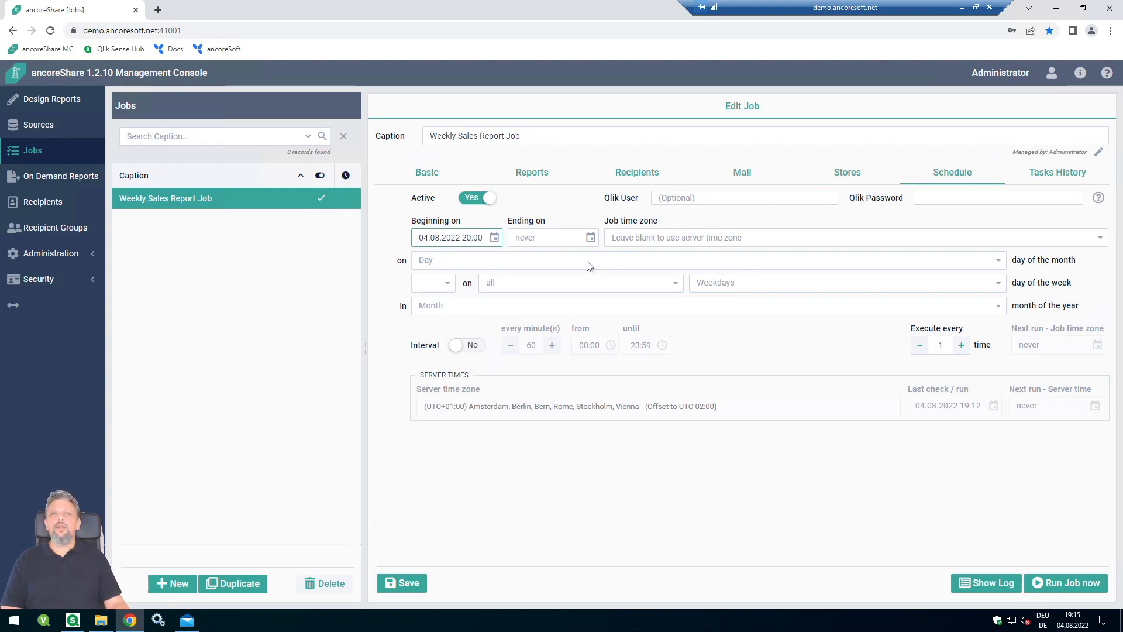
{"action": "left_click", "coordinate": [728, 290]}
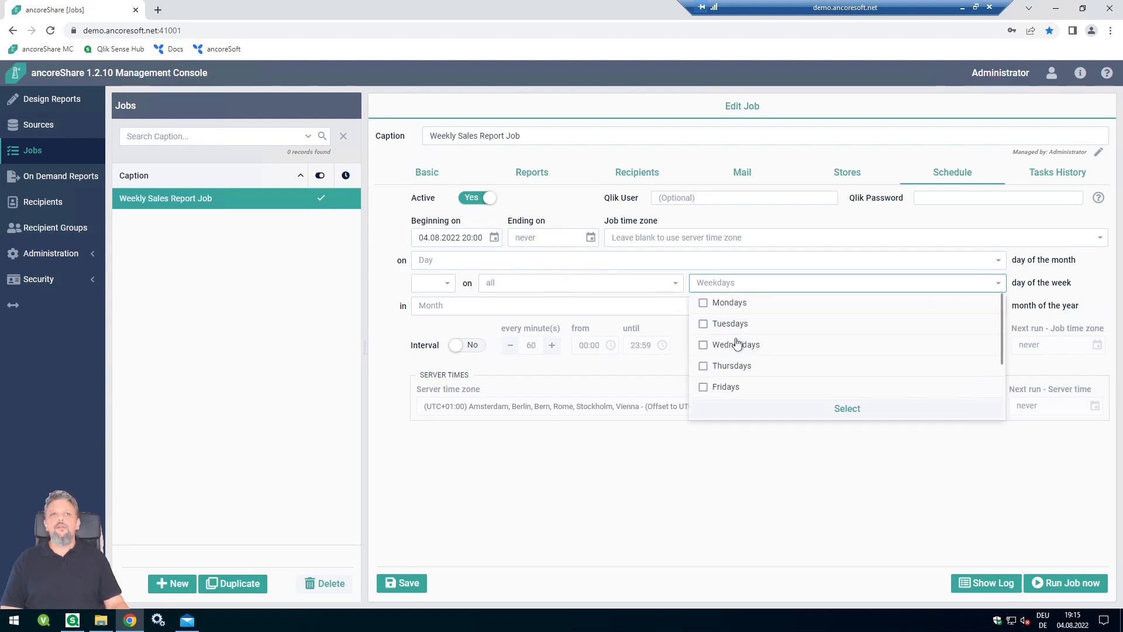
{"action": "left_click", "coordinate": [723, 388]}
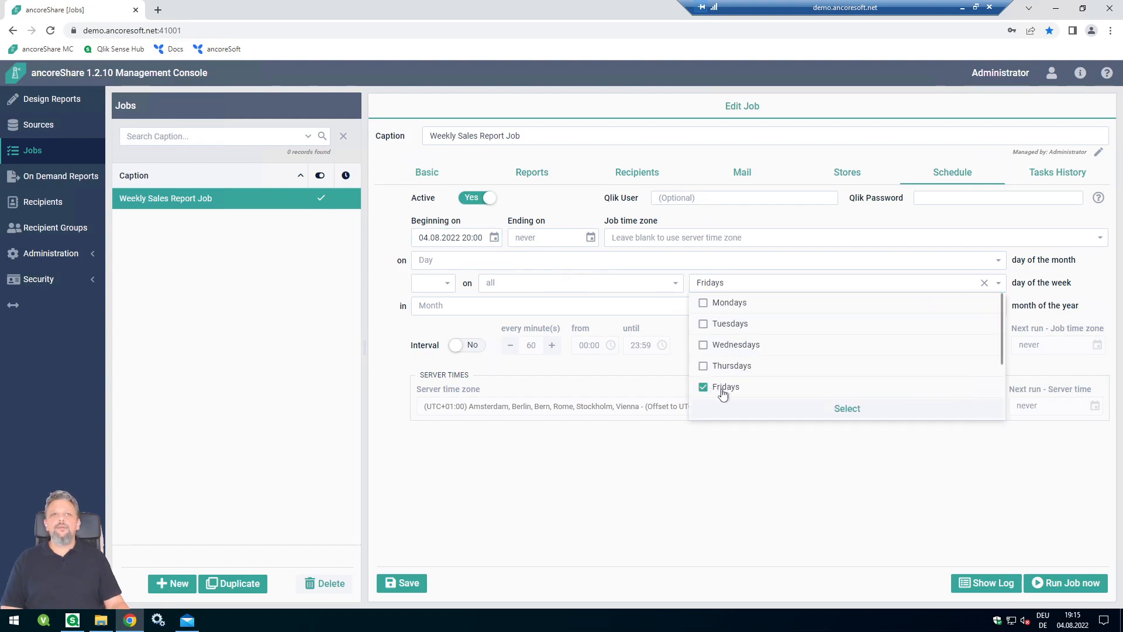
{"action": "left_click", "coordinate": [800, 411]}
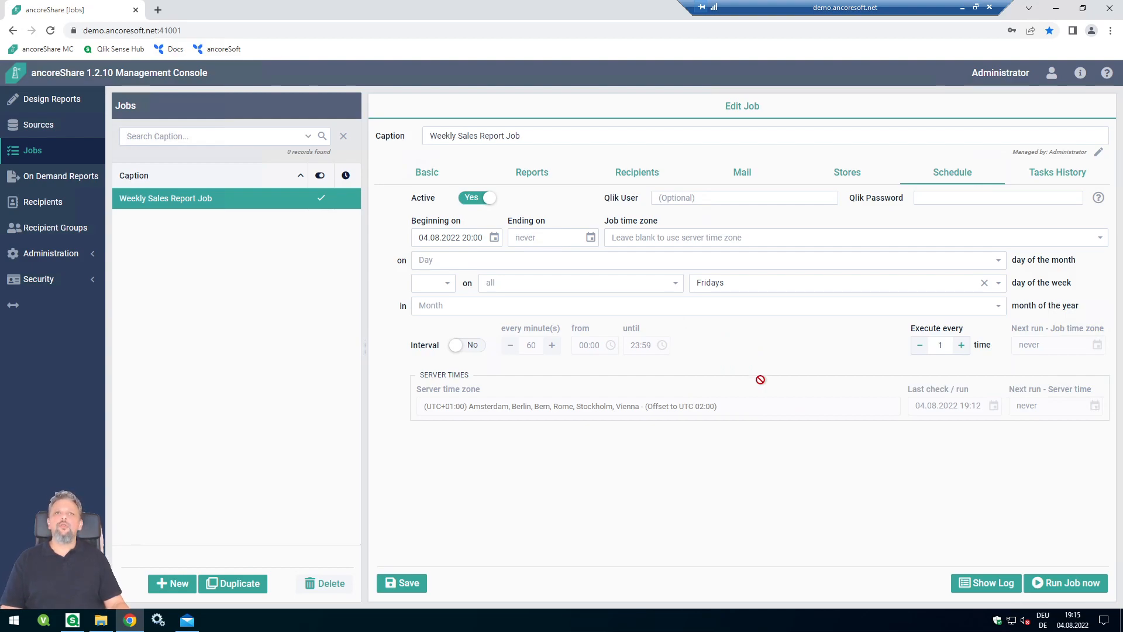
- Save the Friday schedule, then start an immediate manual run of the job
{"action": "left_click", "coordinate": [409, 585]}
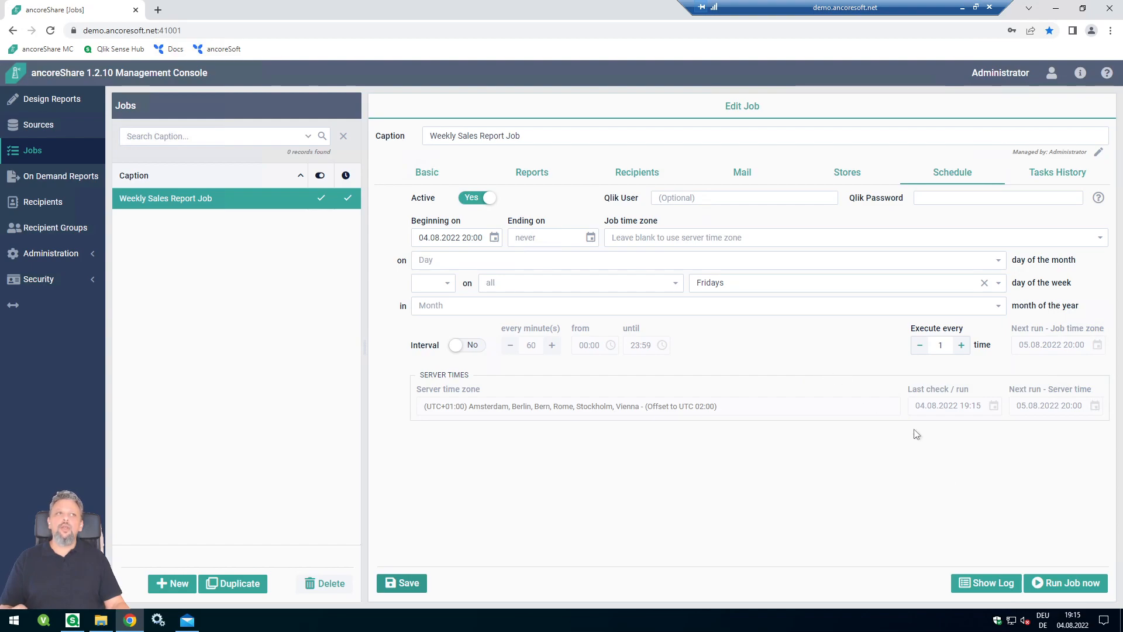
{"action": "left_click", "coordinate": [1075, 584]}
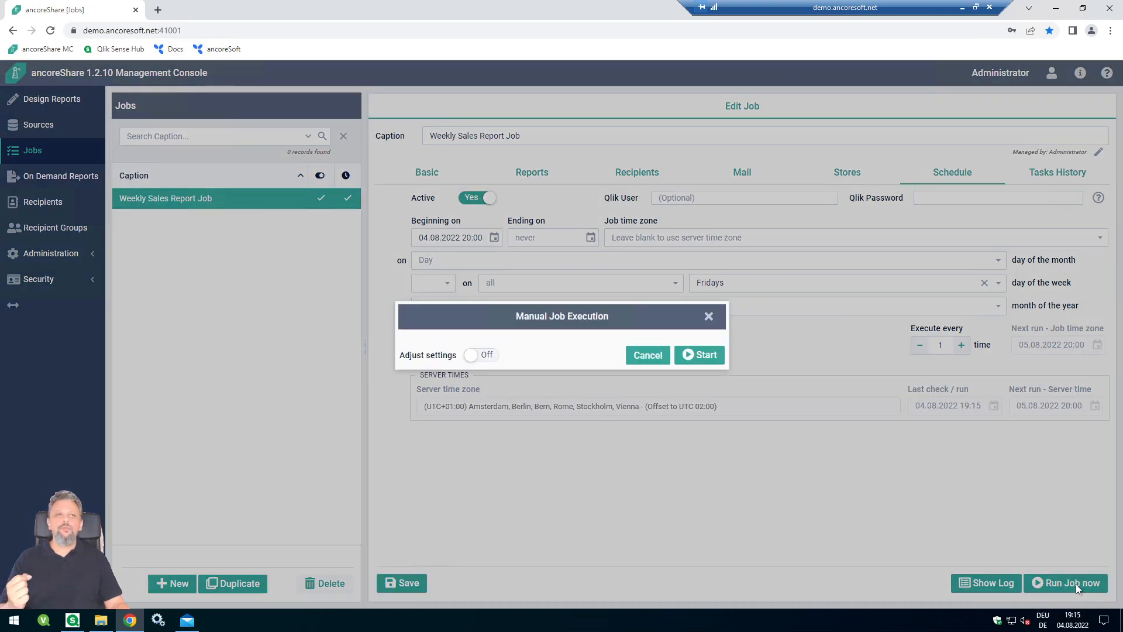
{"action": "left_click", "coordinate": [696, 356]}
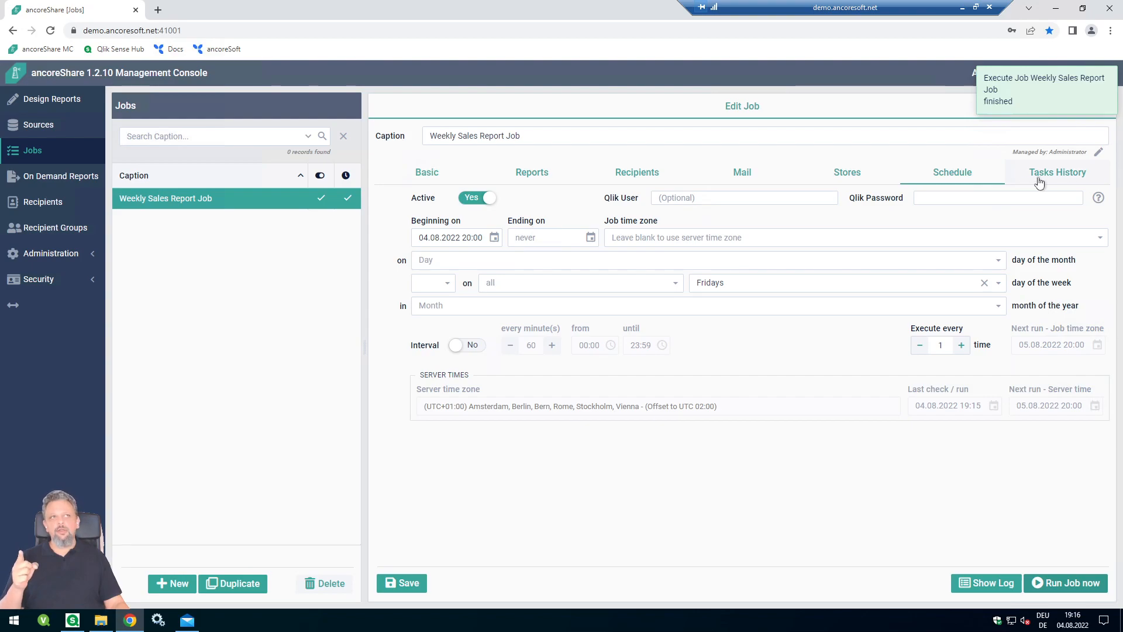
- Review the single PNG Sales Report run in Tasks History, then switch to the Mail app
{"action": "left_click", "coordinate": [1066, 174]}
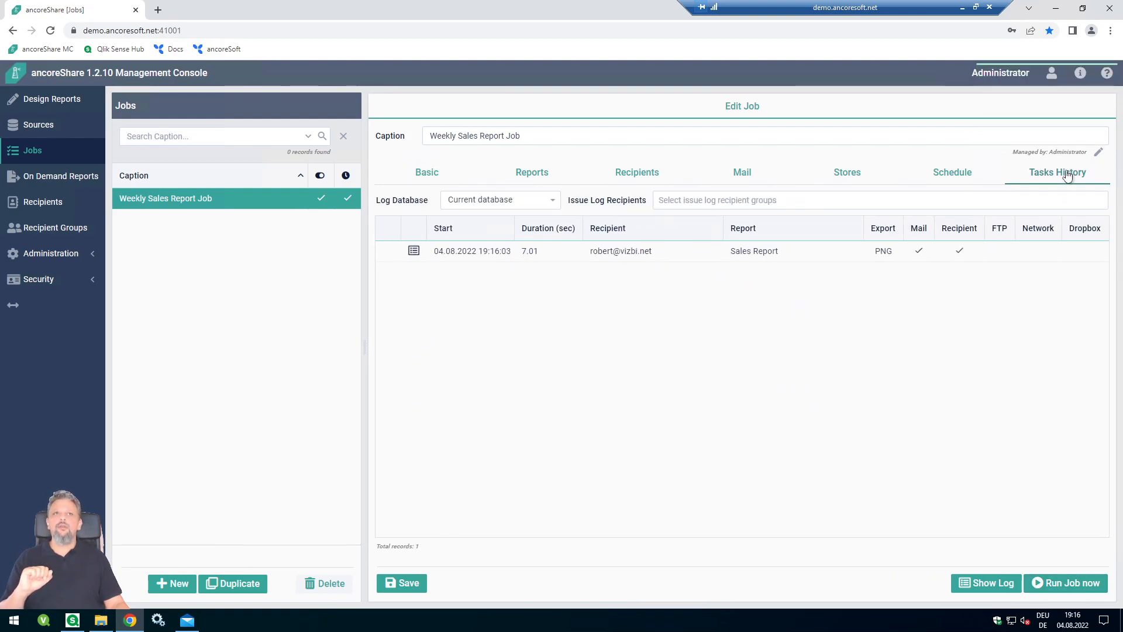
{"action": "left_click", "coordinate": [446, 253]}
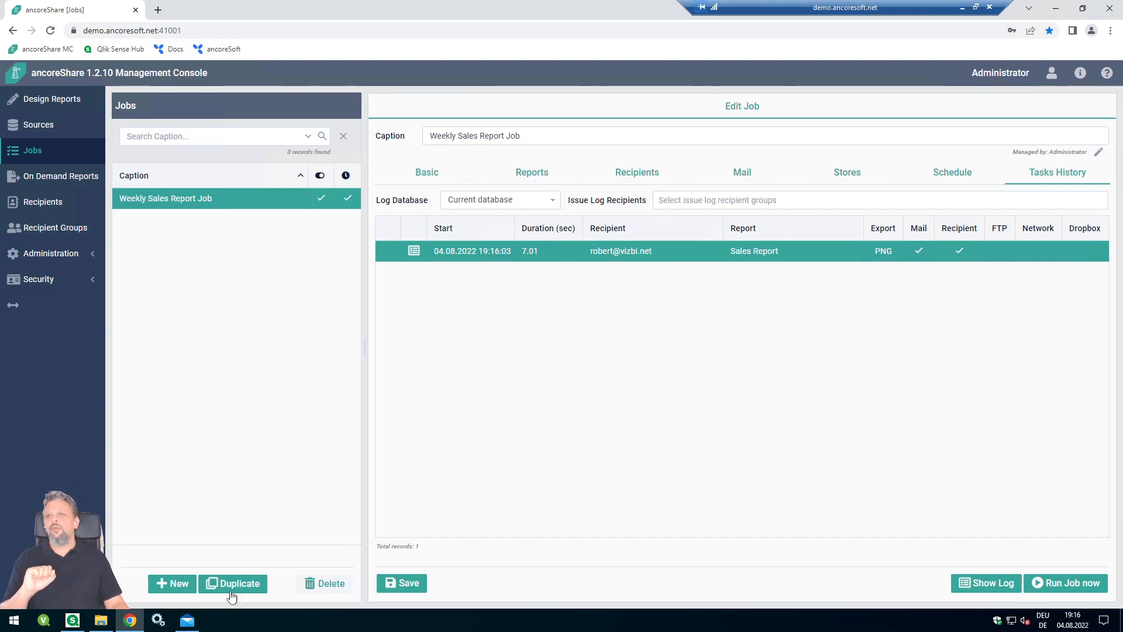
{"action": "left_click", "coordinate": [187, 620]}
- Sync the inbox, read the ancoreShare email with the embedded Sales Report image, then minimize Mail
{"action": "left_click", "coordinate": [333, 34]}
{"action": "left_click", "coordinate": [249, 112]}
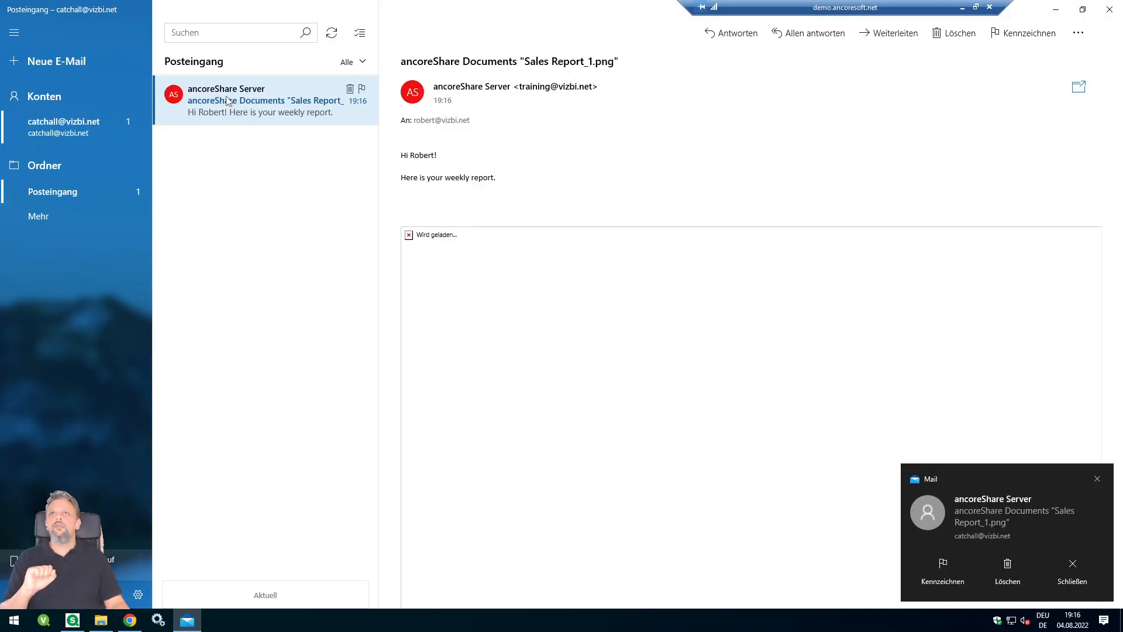
{"action": "left_click", "coordinate": [1097, 479]}
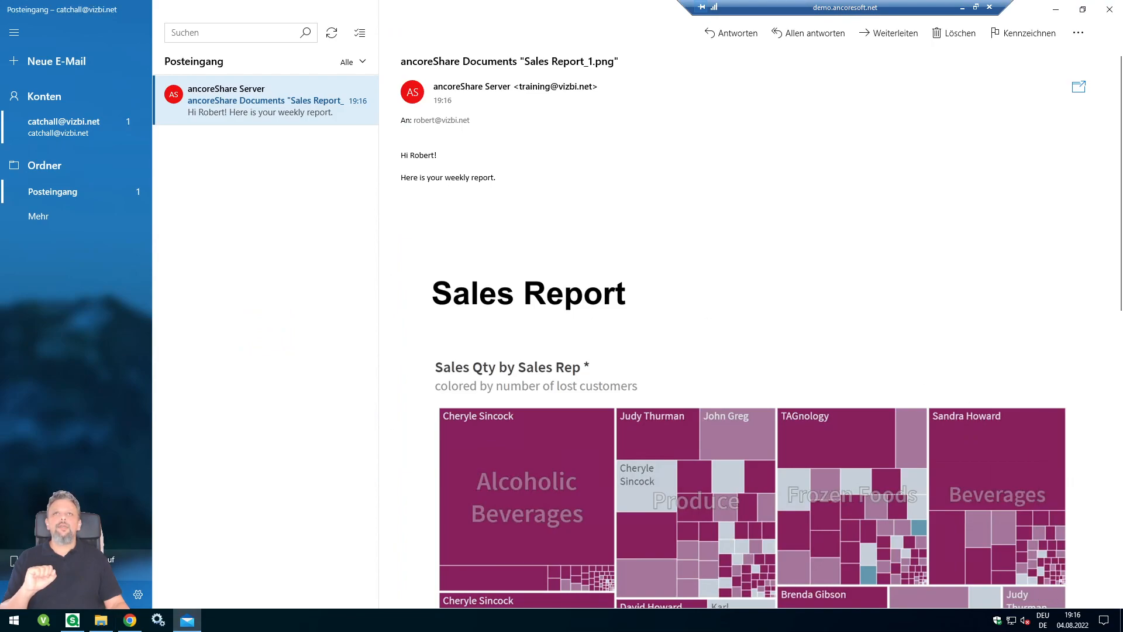
{"action": "left_click_drag", "start_coordinate": [401, 155], "coordinate": [502, 183]}
{"action": "scroll", "coordinate": [643, 361], "scroll_direction": "down", "scroll_amount": 10}
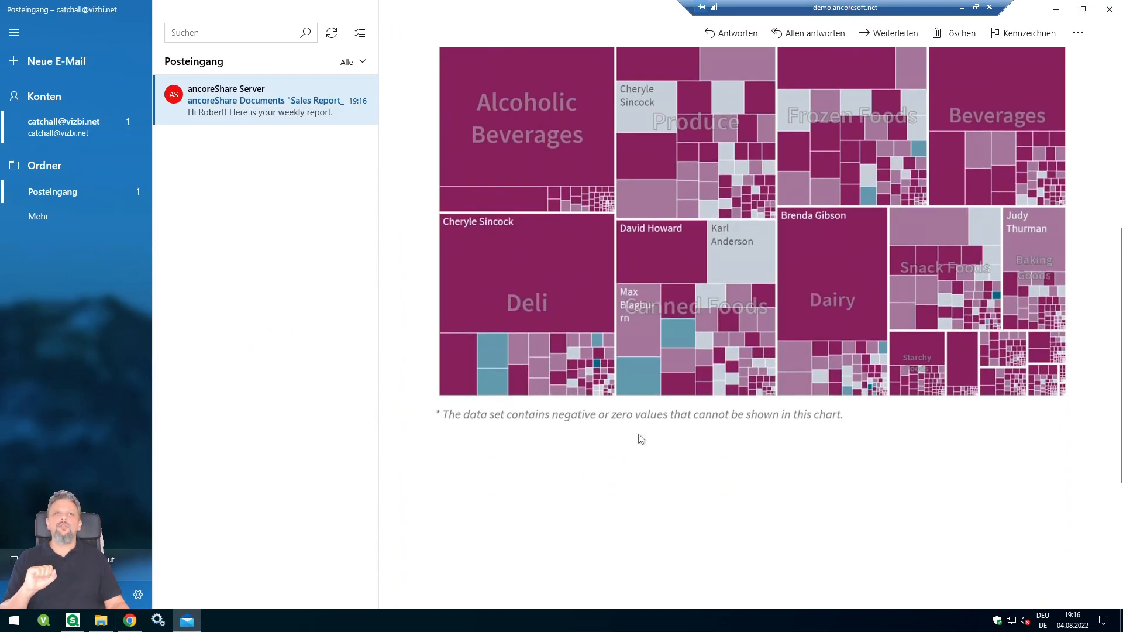
{"action": "scroll", "coordinate": [641, 439], "scroll_direction": "up", "scroll_amount": 10}
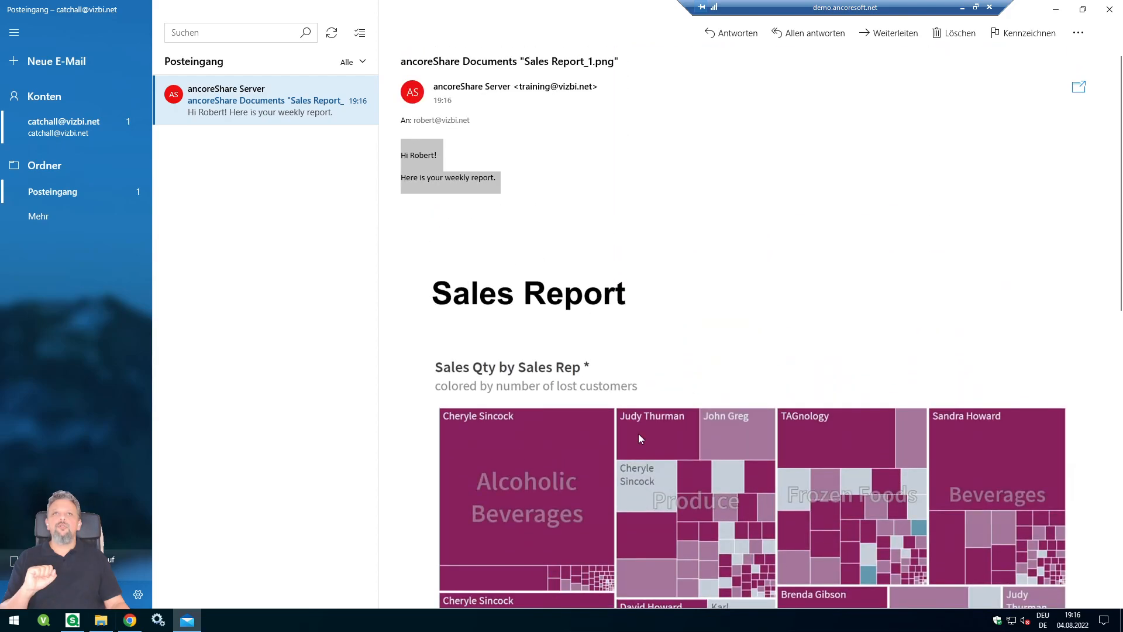
{"action": "left_click", "coordinate": [642, 449]}
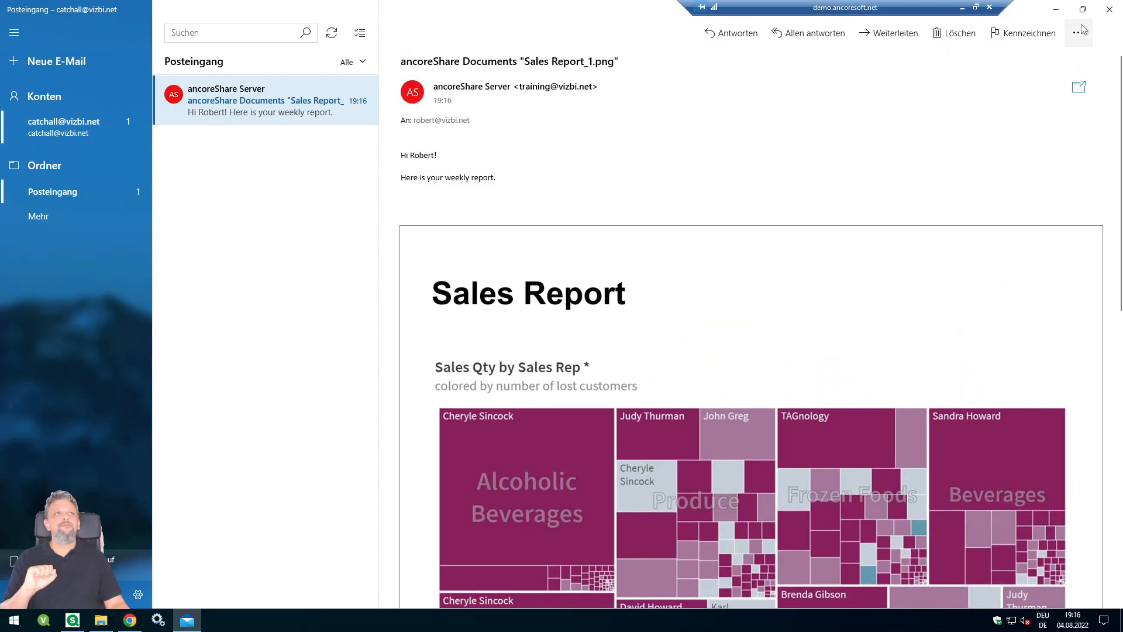
{"action": "left_click", "coordinate": [1055, 10]}
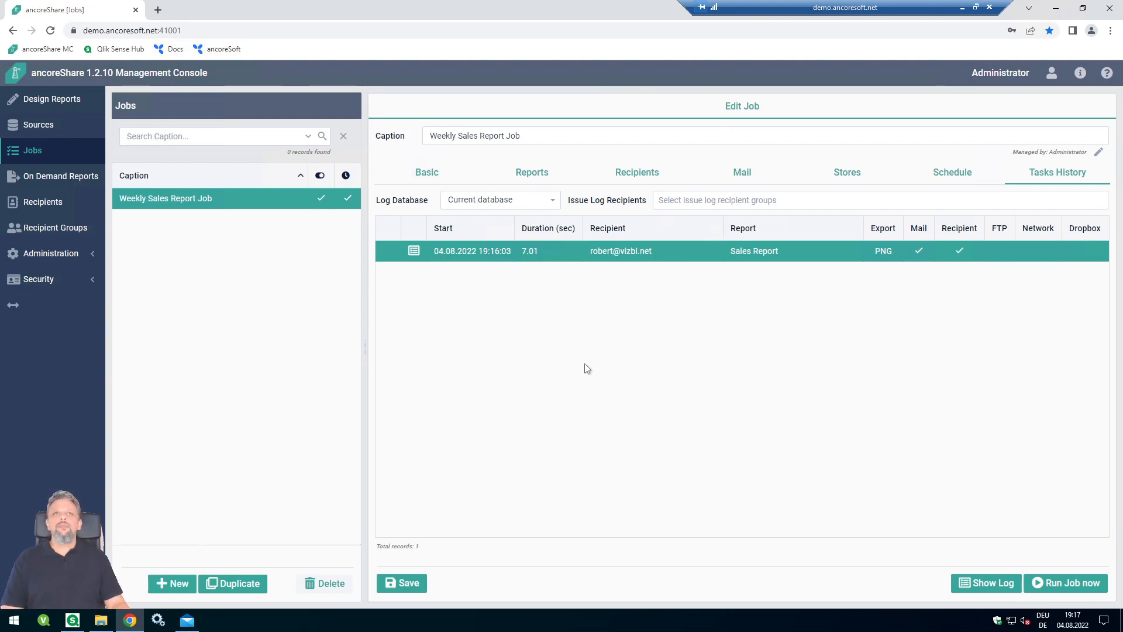
- Revisit the job's Stores settings, copy the console address, and open a new browser tab
{"action": "left_click", "coordinate": [816, 175]}
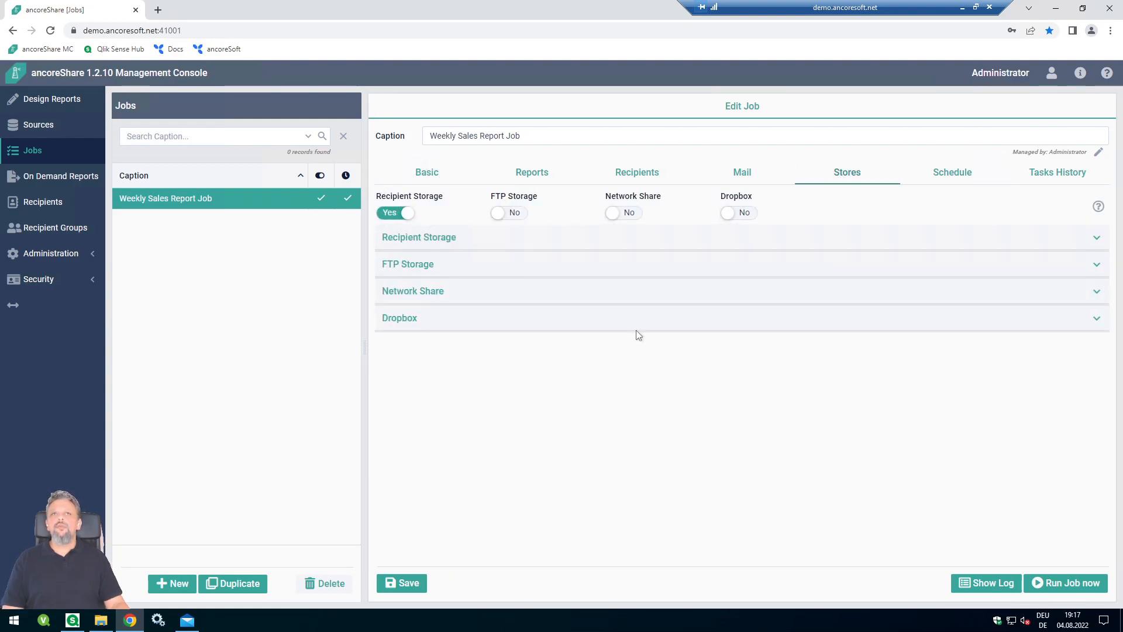
{"action": "left_click", "coordinate": [176, 31]}
{"action": "key", "text": "ctrl+c"}
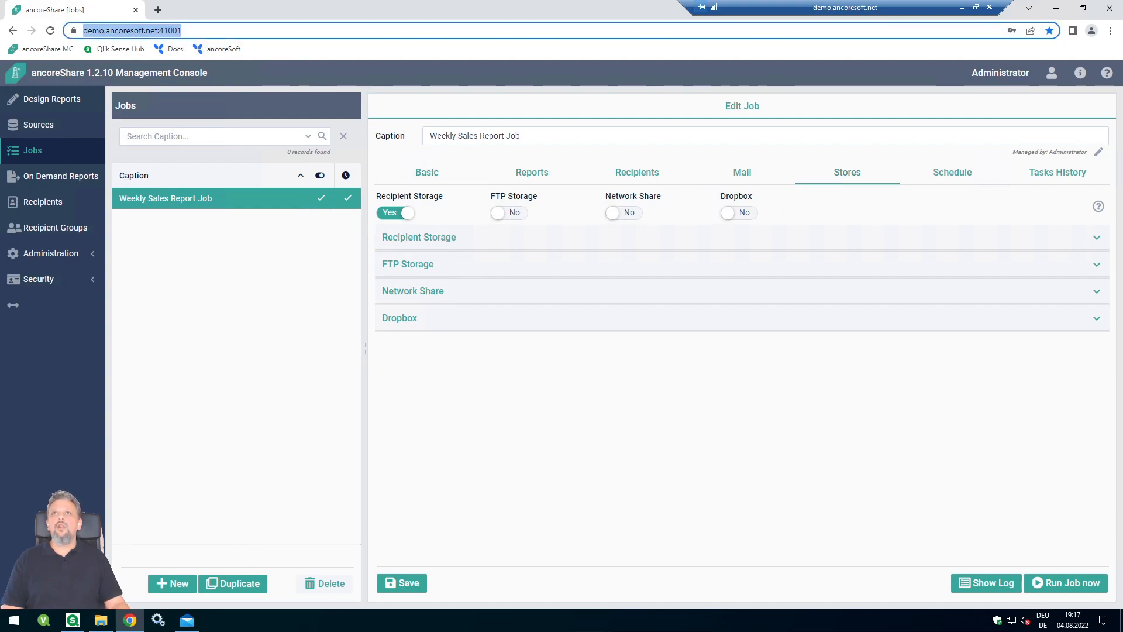
{"action": "left_click", "coordinate": [158, 10]}
{"action": "key", "text": "ctrl+v"}
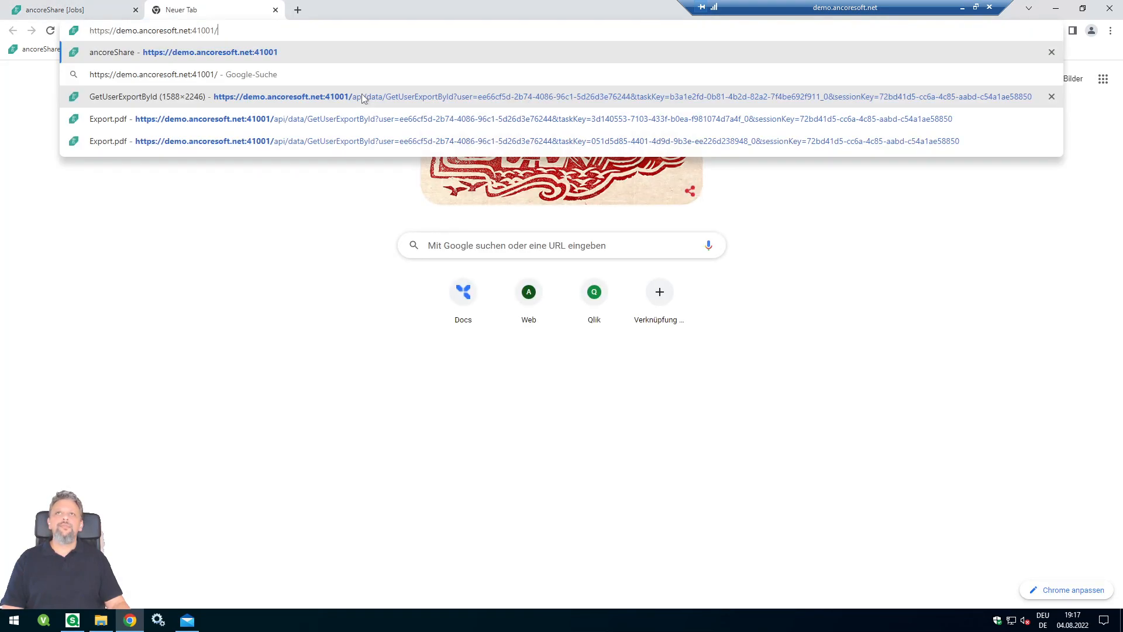
{"action": "key", "text": "Return"}
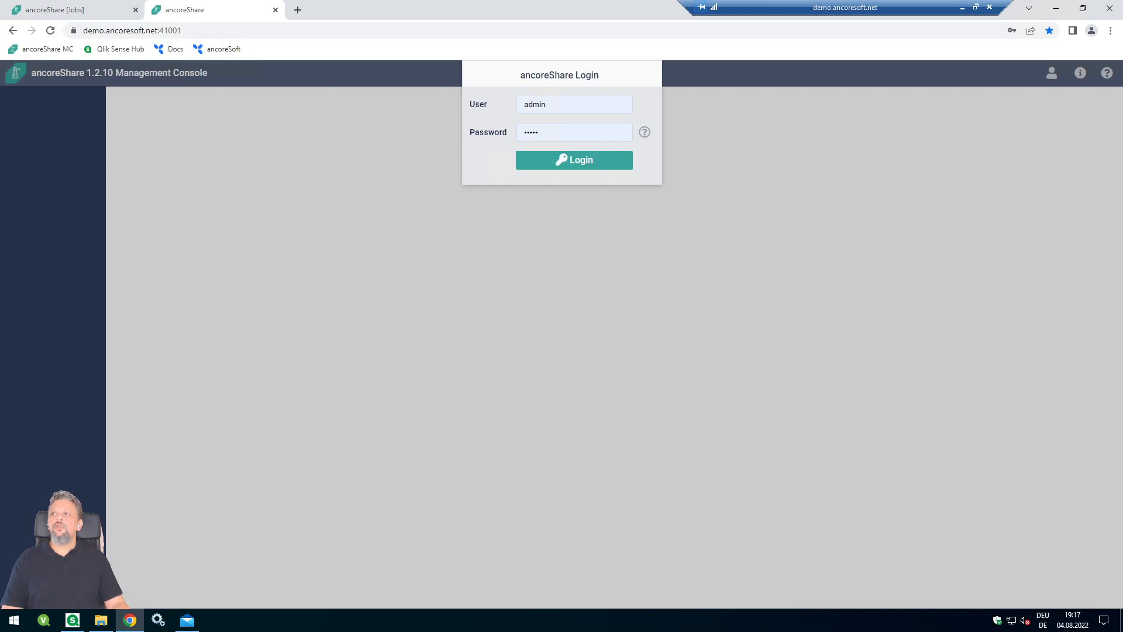
{"action": "double_click", "coordinate": [548, 108]}
{"action": "left_click", "coordinate": [543, 132]}
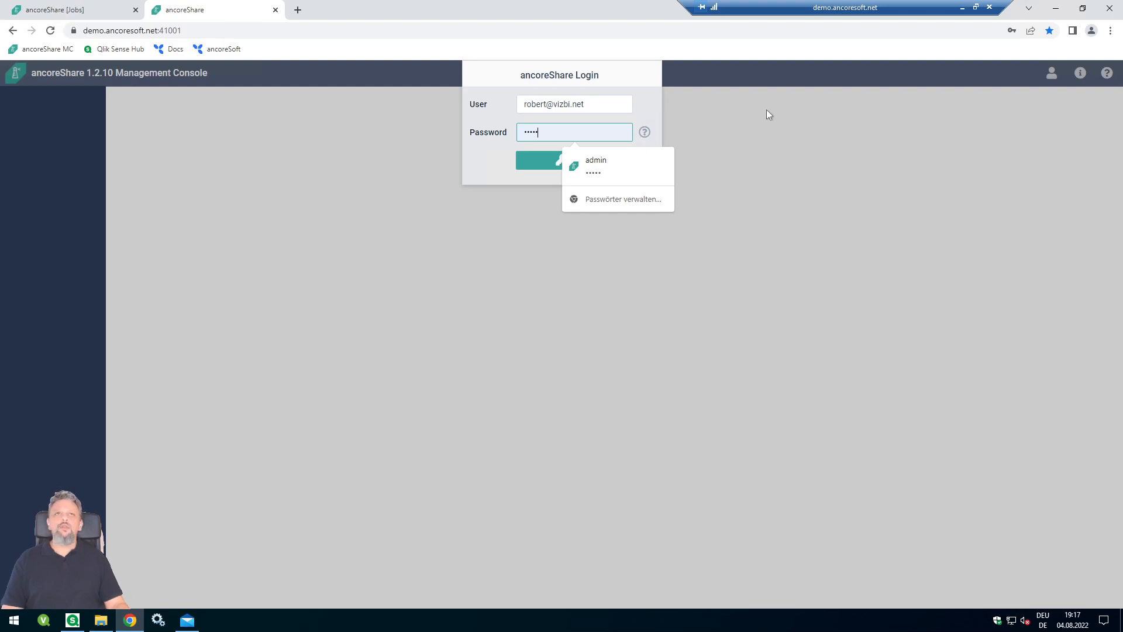
{"action": "double_click", "coordinate": [526, 132]}
{"action": "key", "text": "ctrl+v"}
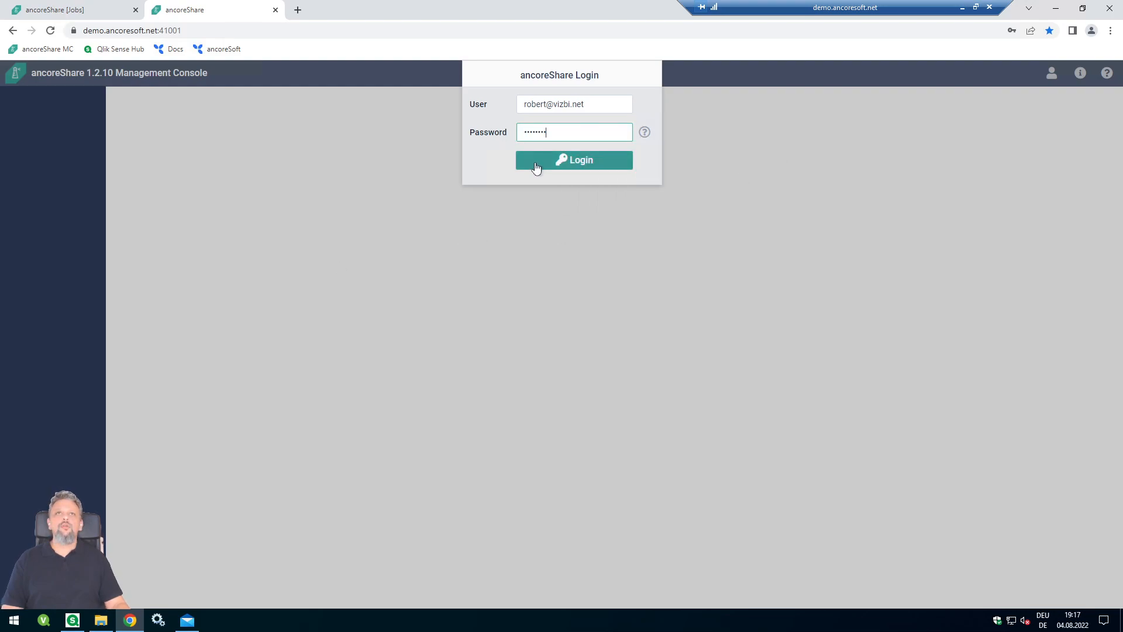
{"action": "left_click", "coordinate": [533, 165]}
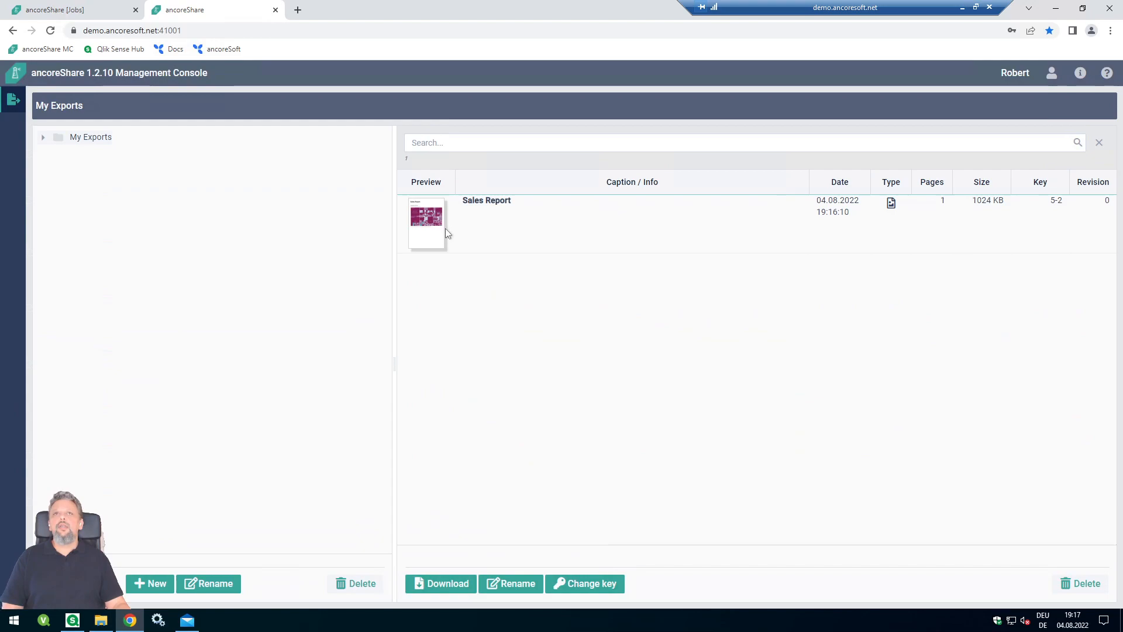
{"action": "left_click", "coordinate": [437, 244]}
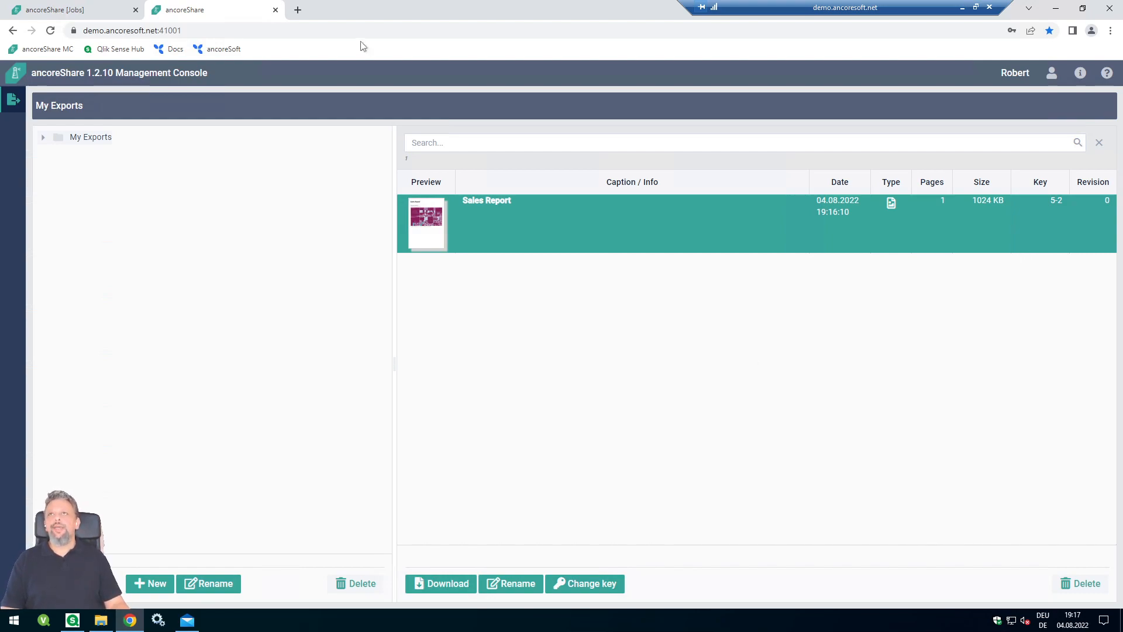
- Set the job's Network Share root folder to C:\Data, test it successfully, and save
{"action": "left_click", "coordinate": [69, 10]}
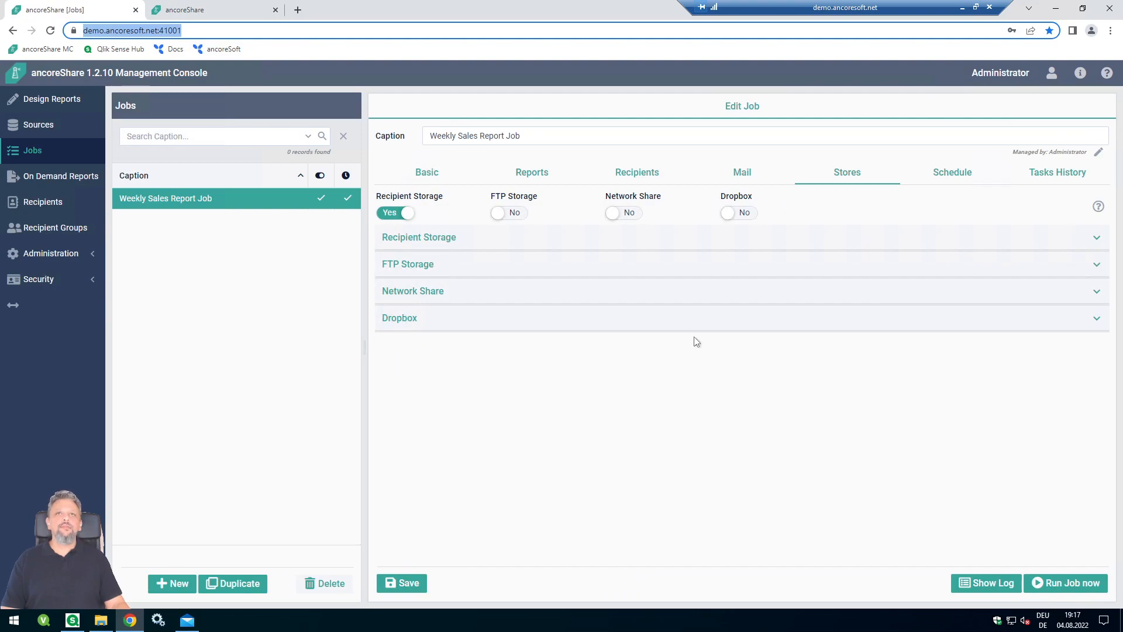
{"action": "left_click", "coordinate": [543, 267]}
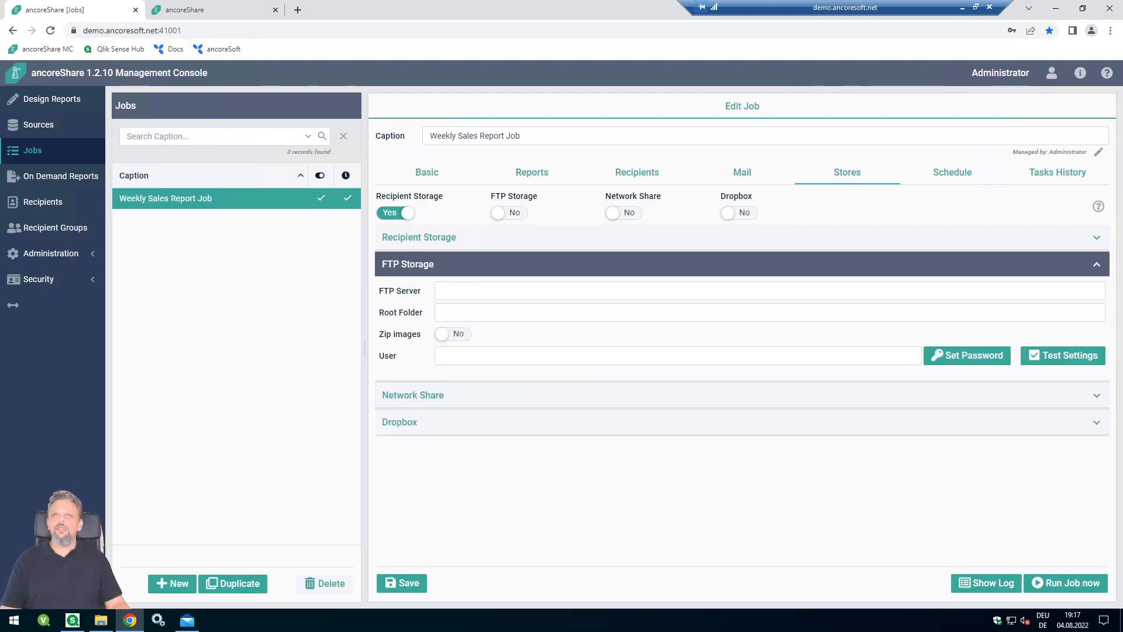
{"action": "left_click", "coordinate": [448, 269]}
{"action": "left_click", "coordinate": [459, 291]}
{"action": "left_click", "coordinate": [558, 318]}
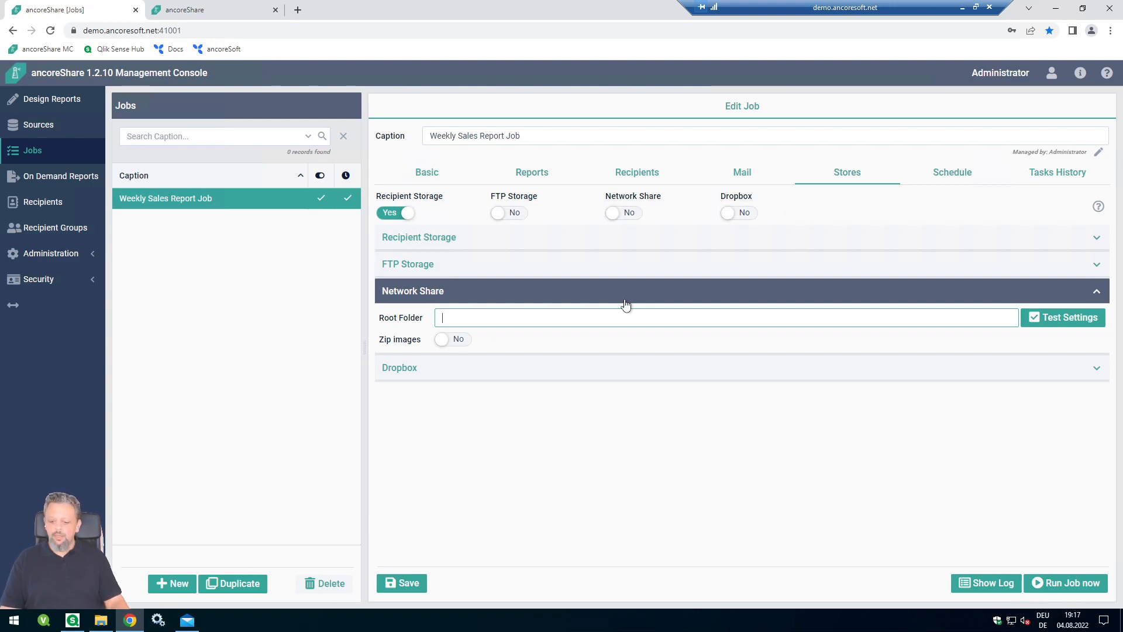
{"action": "type", "text": "C:\\Data"}
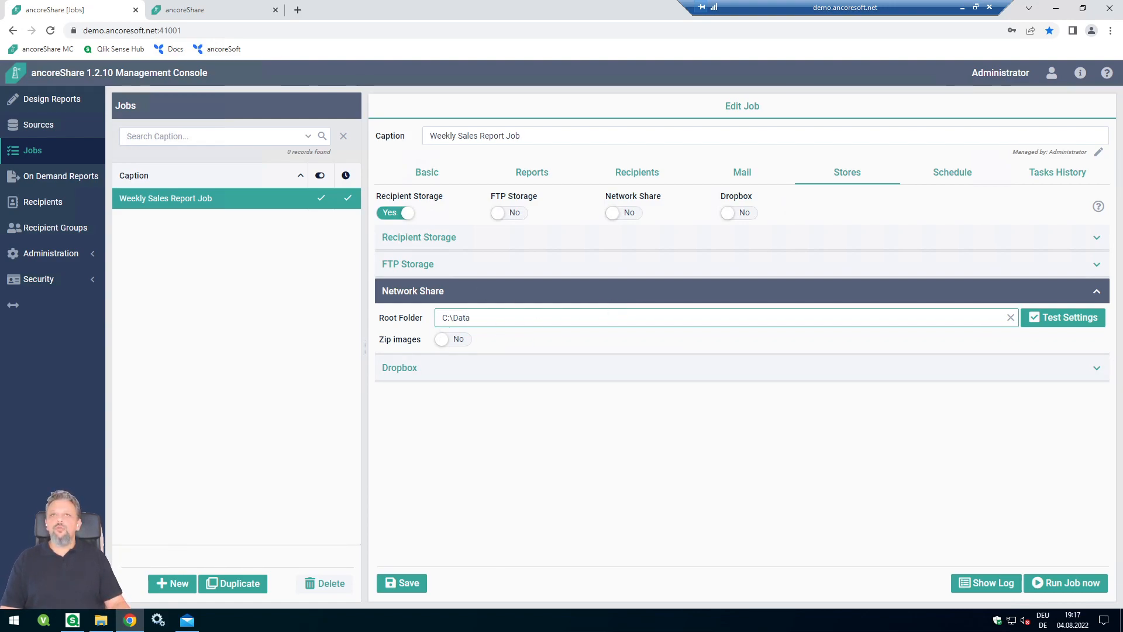
{"action": "left_click", "coordinate": [1053, 318]}
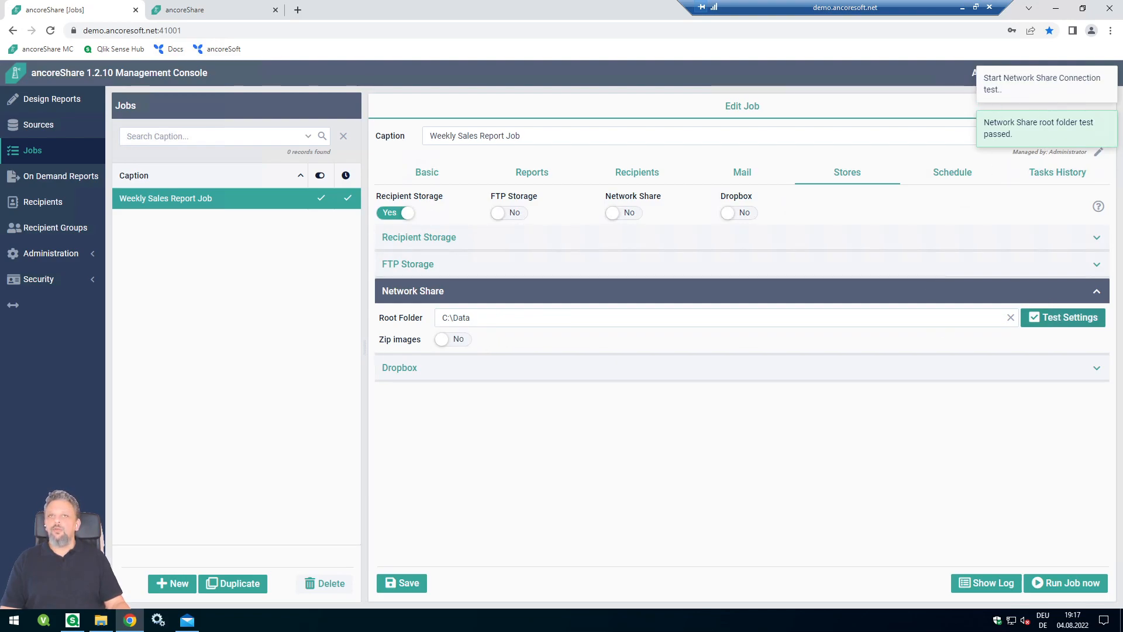
{"action": "left_click", "coordinate": [382, 585]}
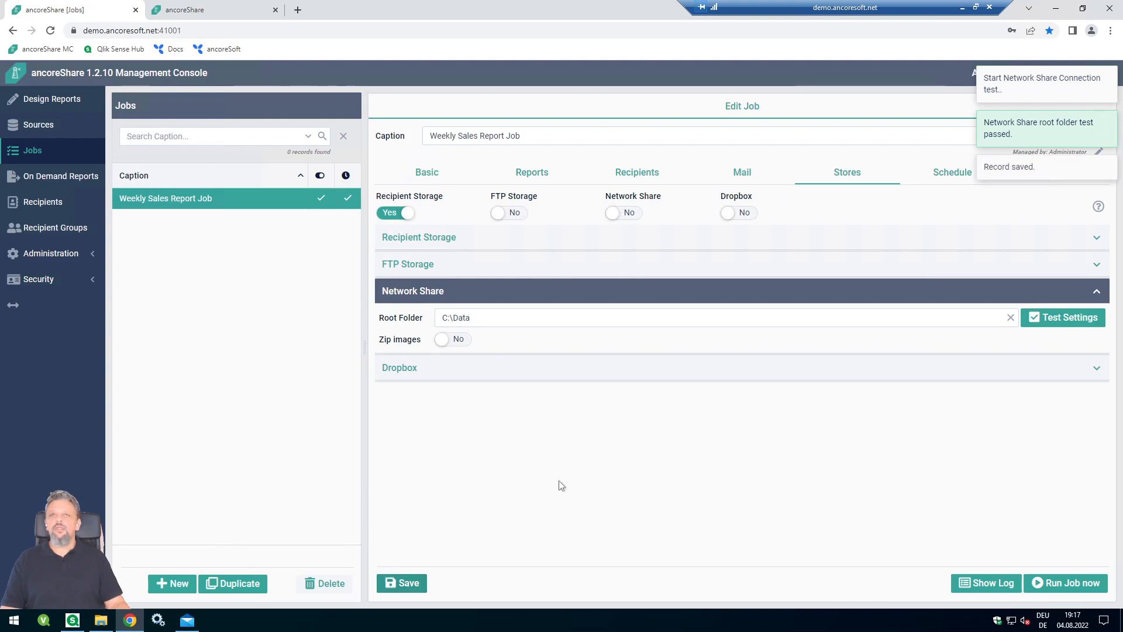
{"action": "left_click", "coordinate": [440, 375]}
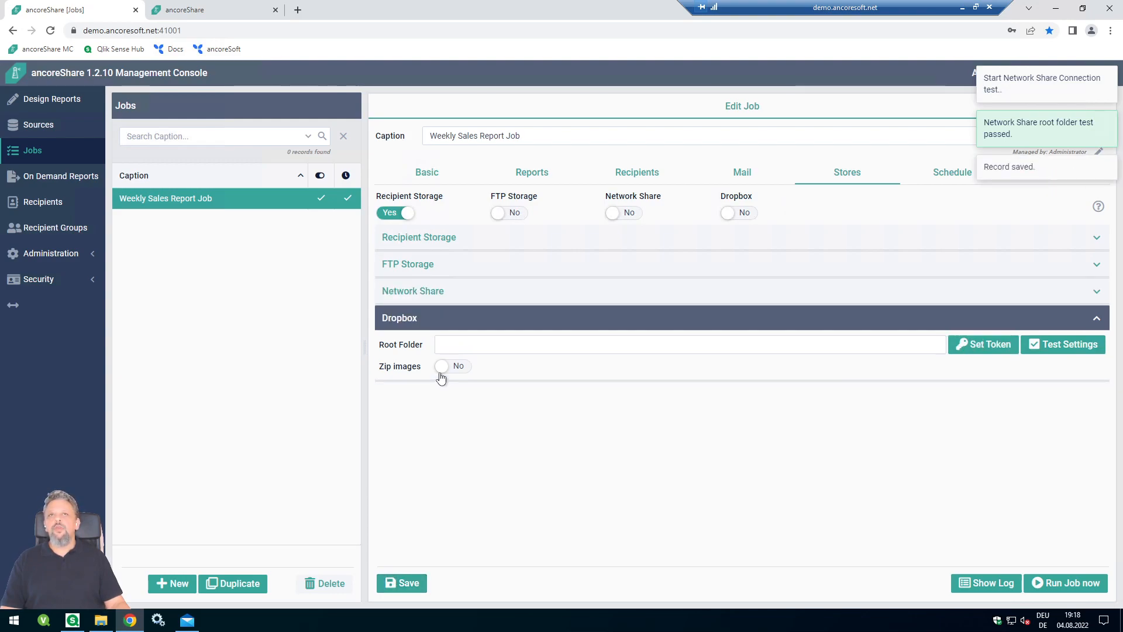
- Switch the job's Network Share storage to Yes
{"action": "left_click", "coordinate": [441, 293]}
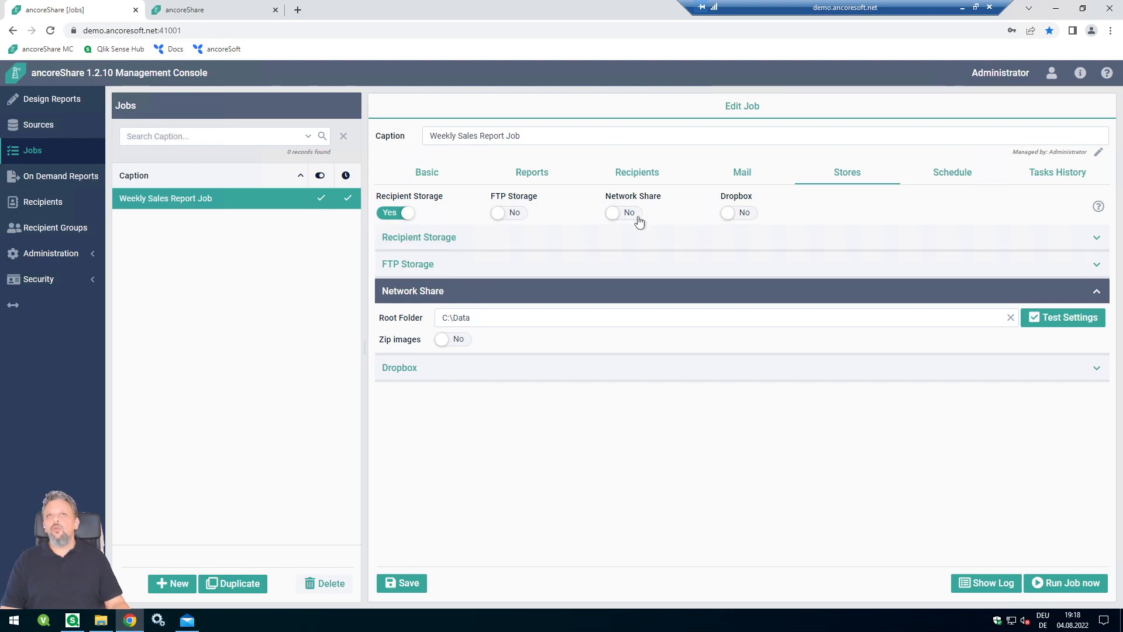
{"action": "left_click", "coordinate": [615, 213]}
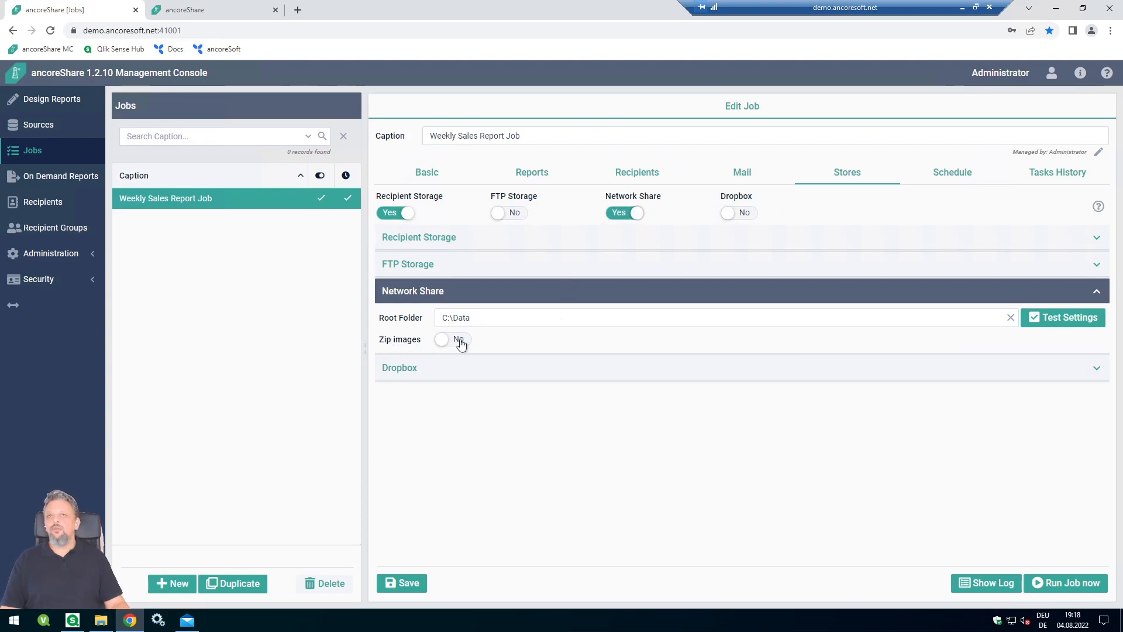
{"action": "left_click", "coordinate": [429, 374]}
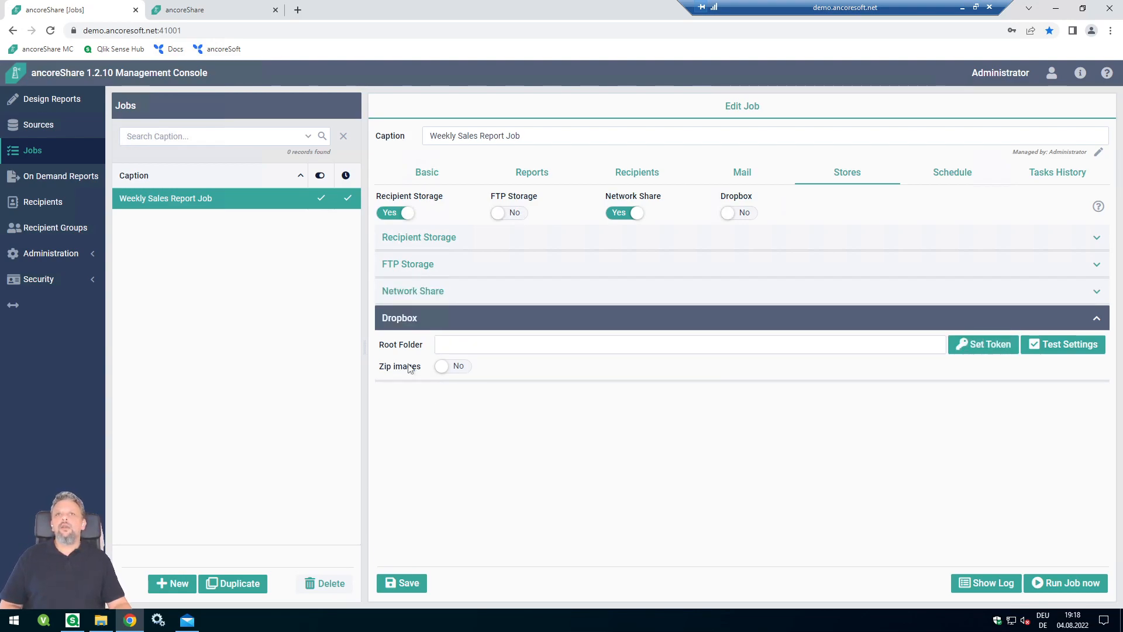
{"action": "left_click", "coordinate": [478, 344]}
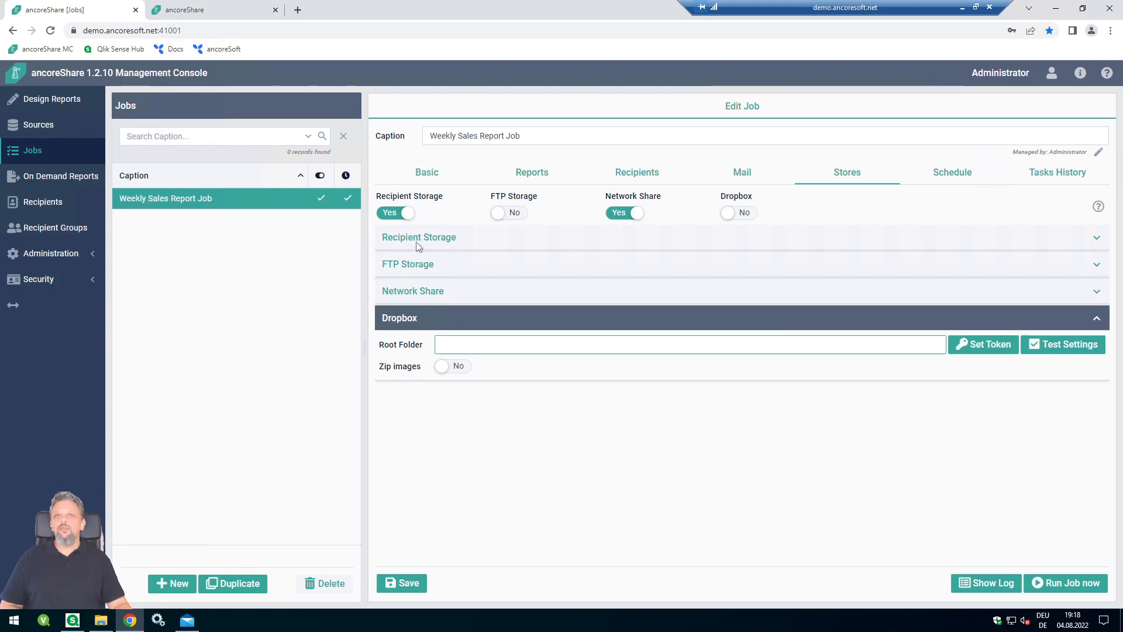
{"action": "left_click", "coordinate": [458, 321]}
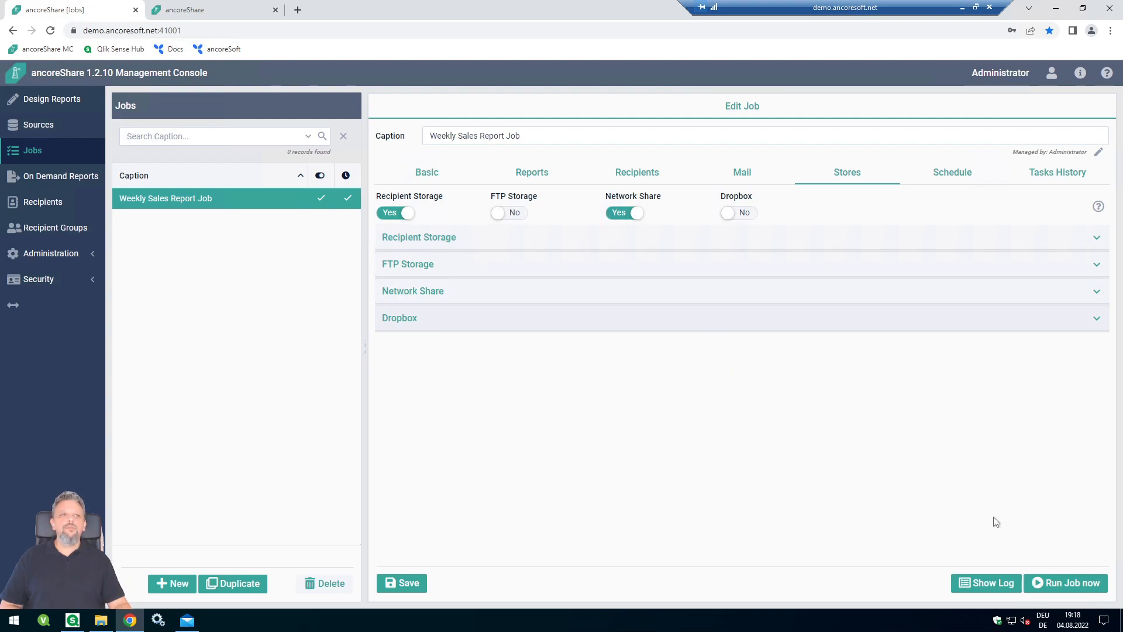
- Save the job's store changes and bring up the Manual Job Execution options
{"action": "left_click", "coordinate": [1047, 587]}
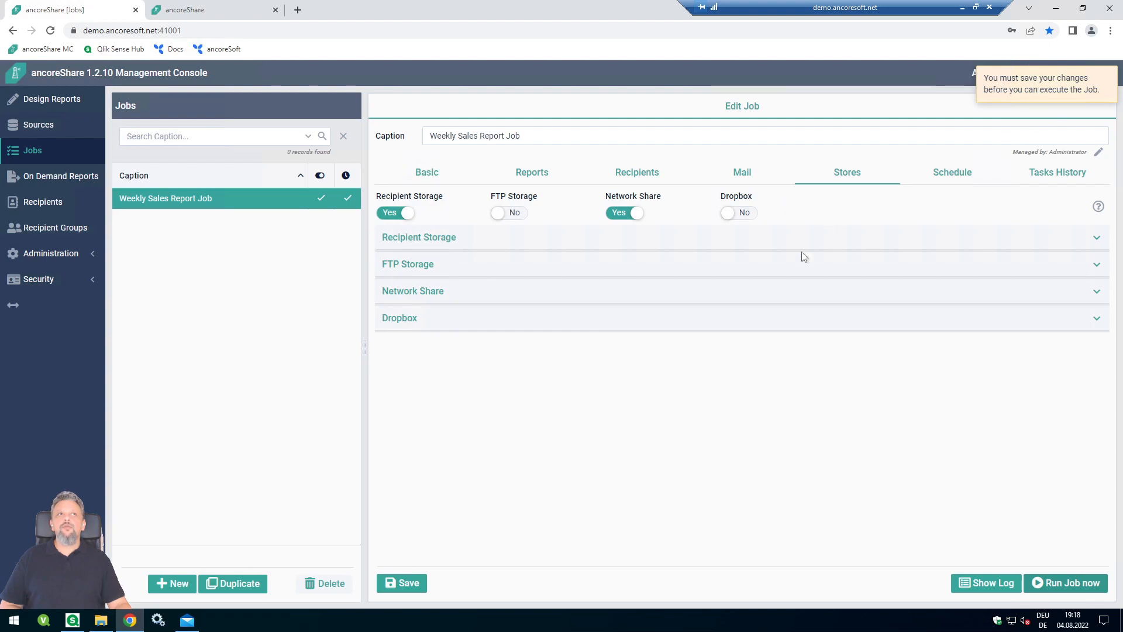
{"action": "left_click", "coordinate": [405, 589]}
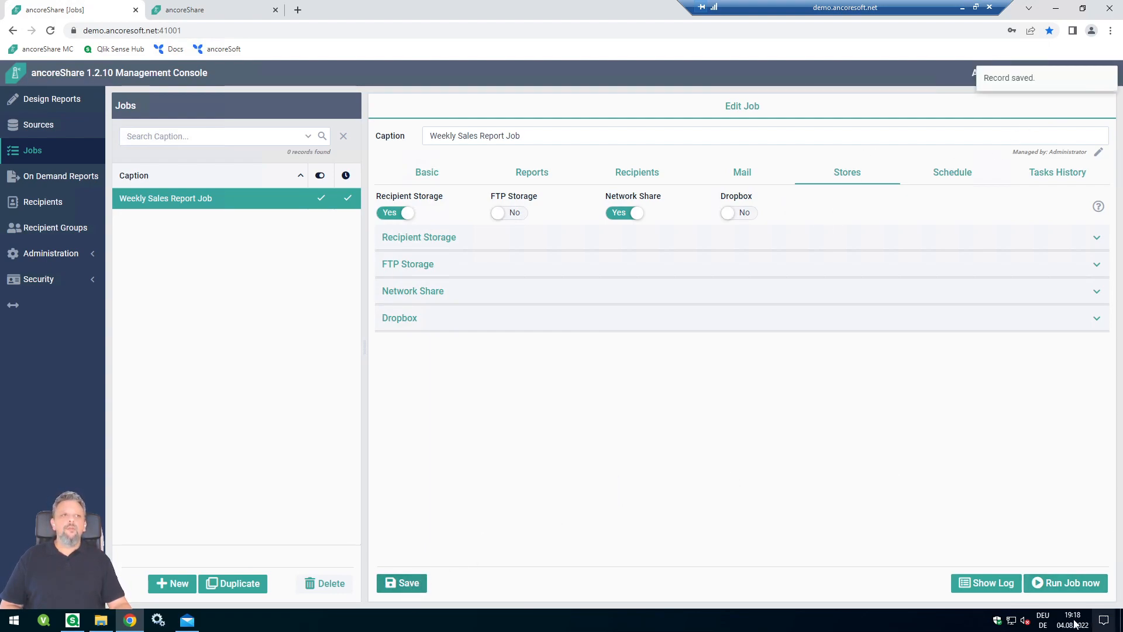
{"action": "left_click", "coordinate": [1098, 582]}
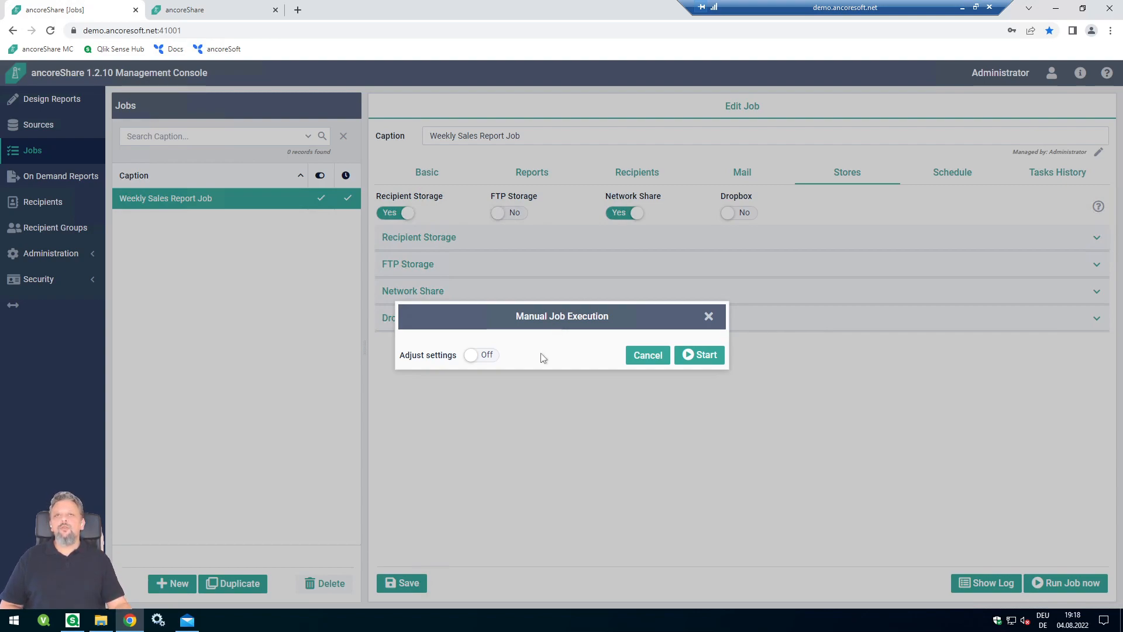
- Start a manual run with every store Off except Network Share
{"action": "left_click", "coordinate": [480, 355]}
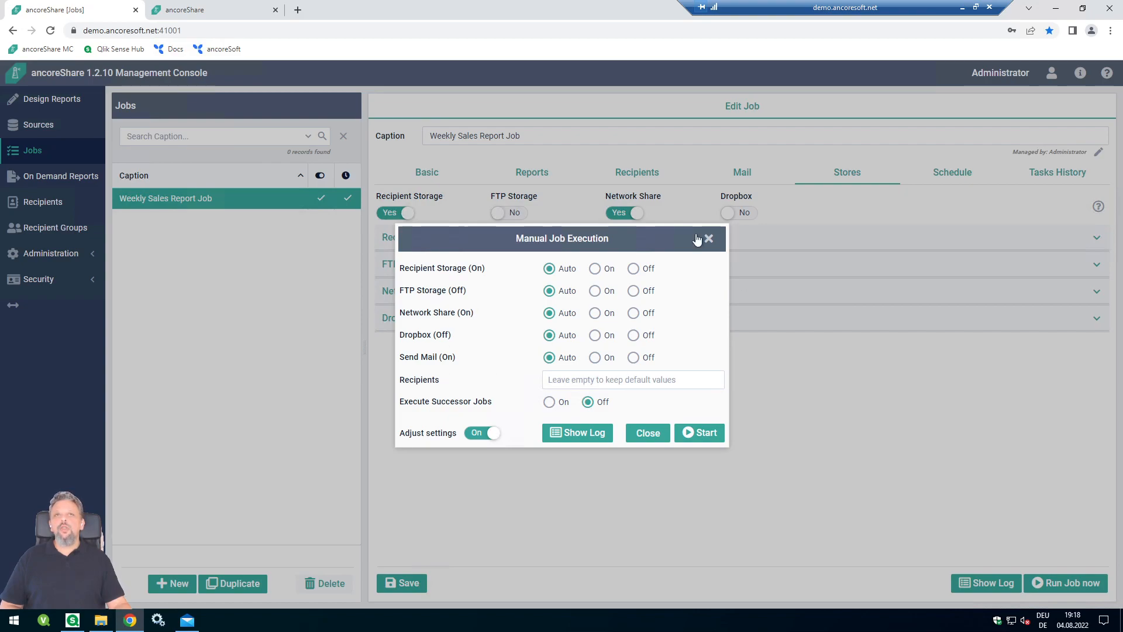
{"action": "left_click", "coordinate": [646, 269]}
{"action": "left_click", "coordinate": [646, 291]}
{"action": "left_click", "coordinate": [645, 314]}
{"action": "left_click", "coordinate": [645, 336]}
{"action": "left_click", "coordinate": [643, 357]}
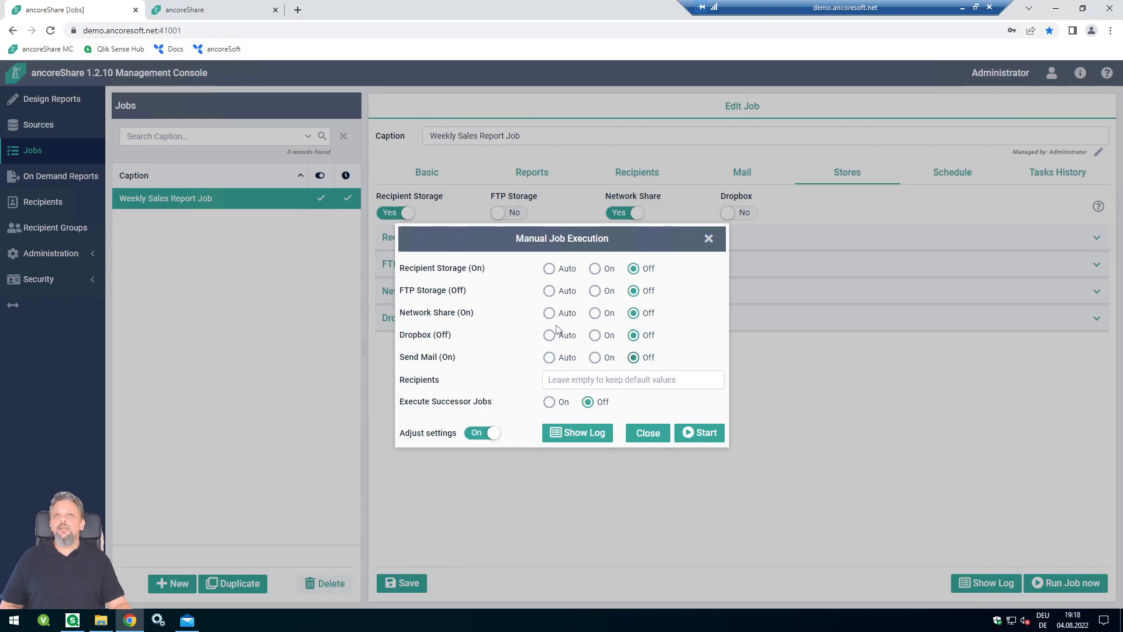
{"action": "left_click", "coordinate": [595, 313]}
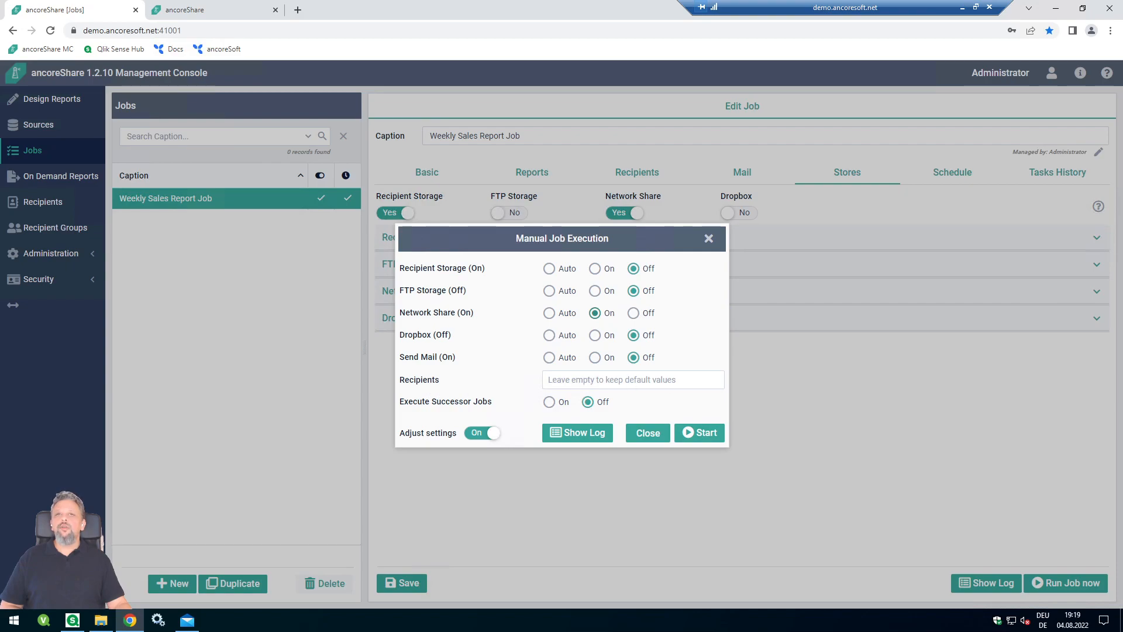
{"action": "left_click", "coordinate": [703, 436]}
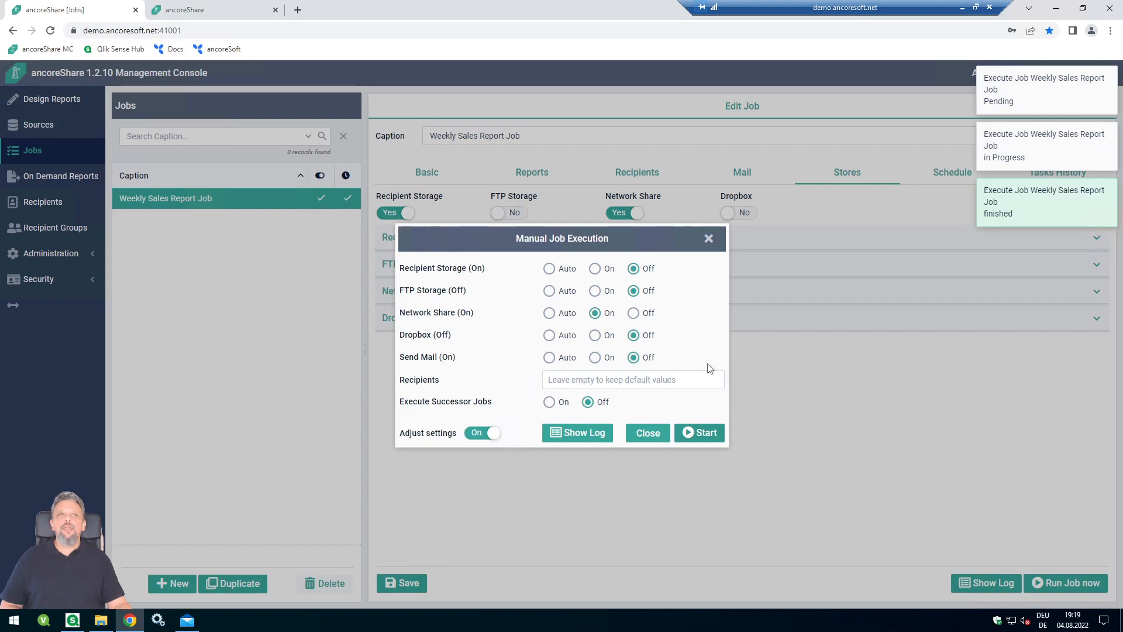
- Confirm Sales Report_1.png was written to C:\Data in File Explorer
{"action": "left_click", "coordinate": [101, 620]}
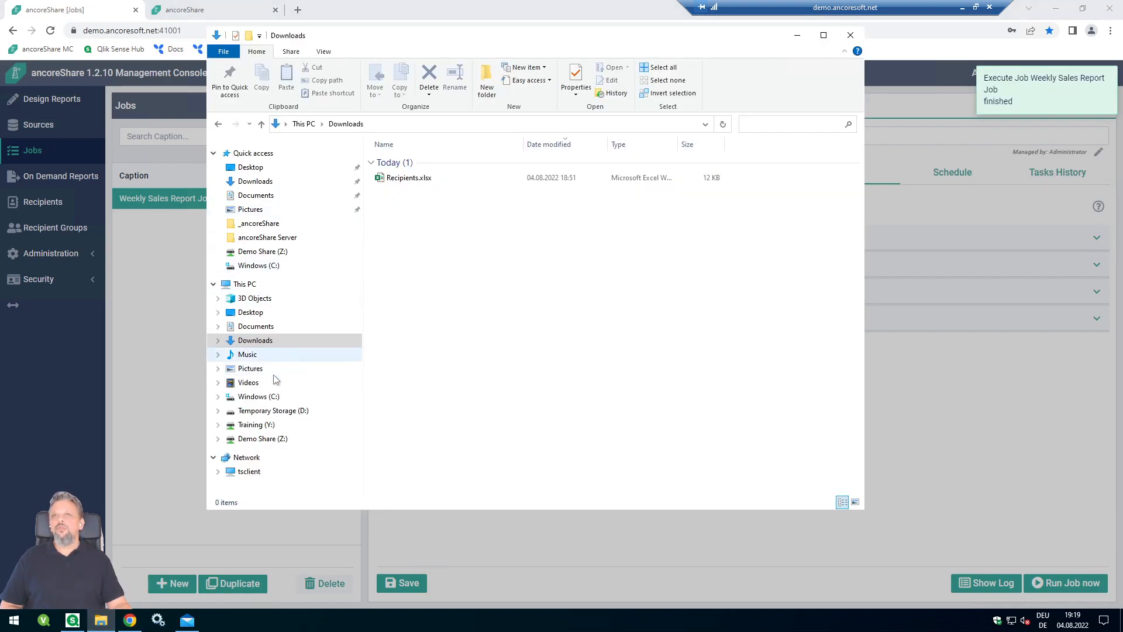
{"action": "left_click", "coordinate": [266, 399]}
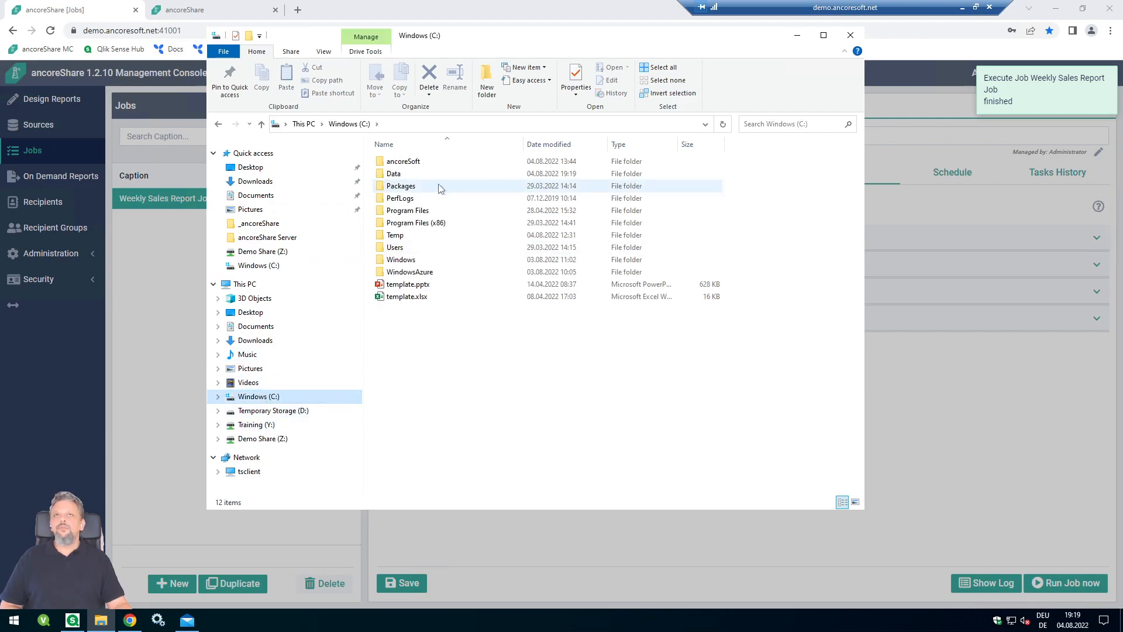
{"action": "double_click", "coordinate": [403, 171]}
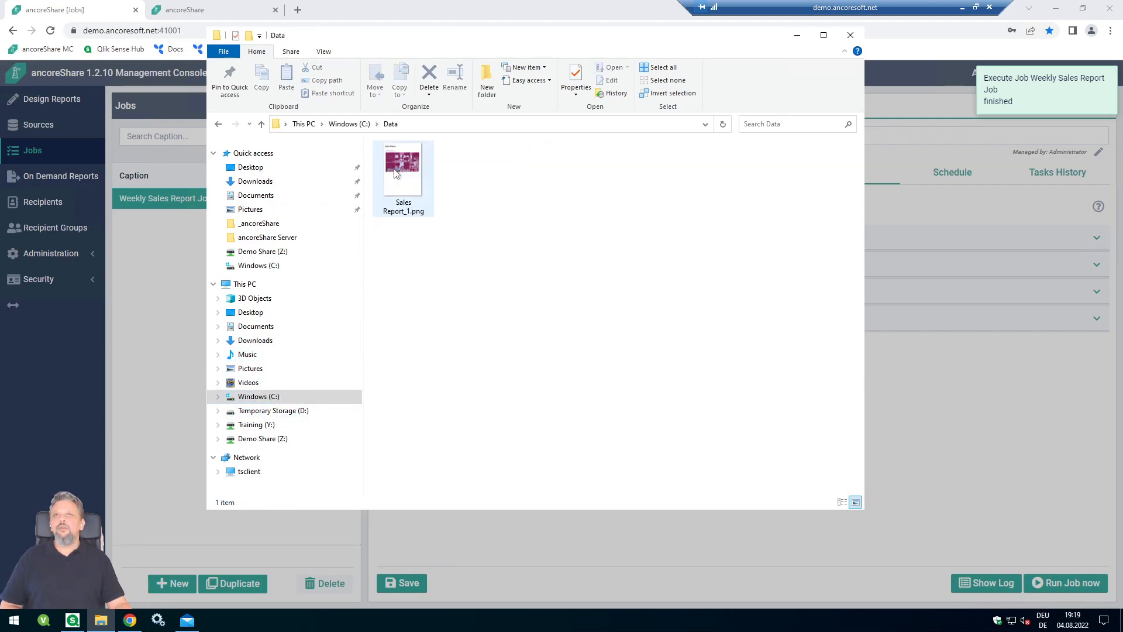
{"action": "left_click", "coordinate": [429, 198]}
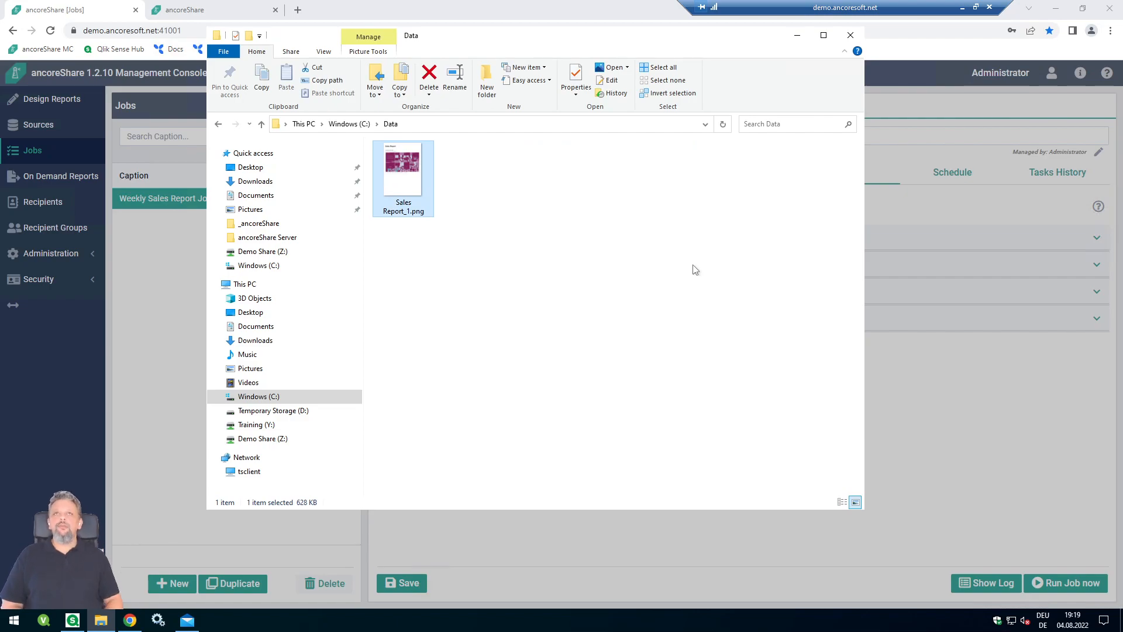
- Close File Explorer and the manual run dialog, then select the 19:19:08 run in Tasks History
{"action": "left_click", "coordinate": [850, 35]}
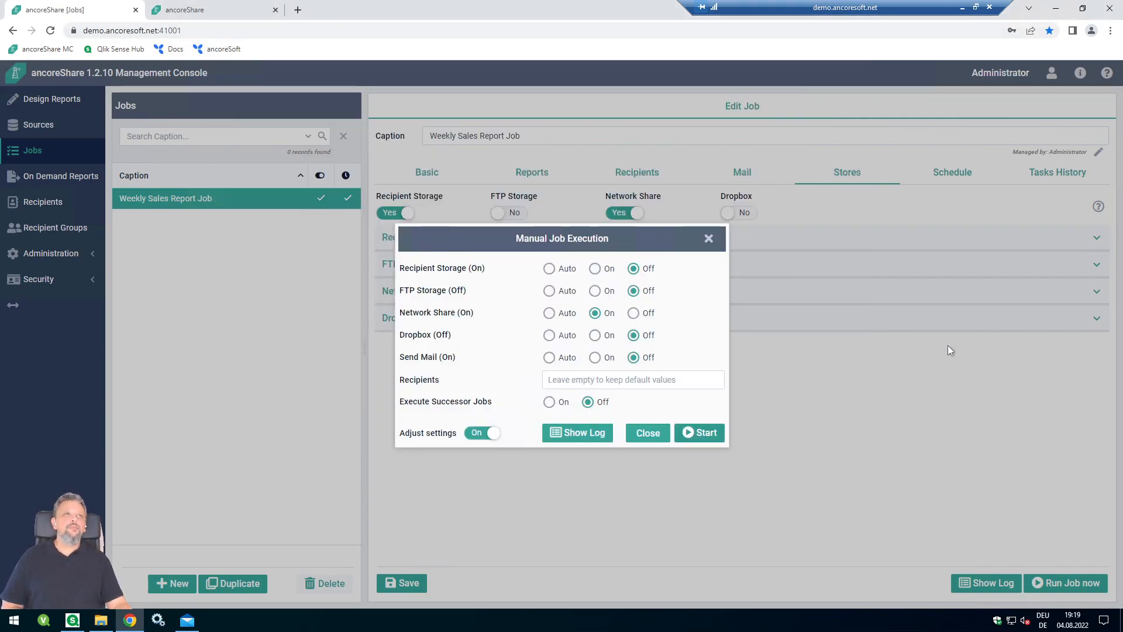
{"action": "left_click", "coordinate": [707, 240]}
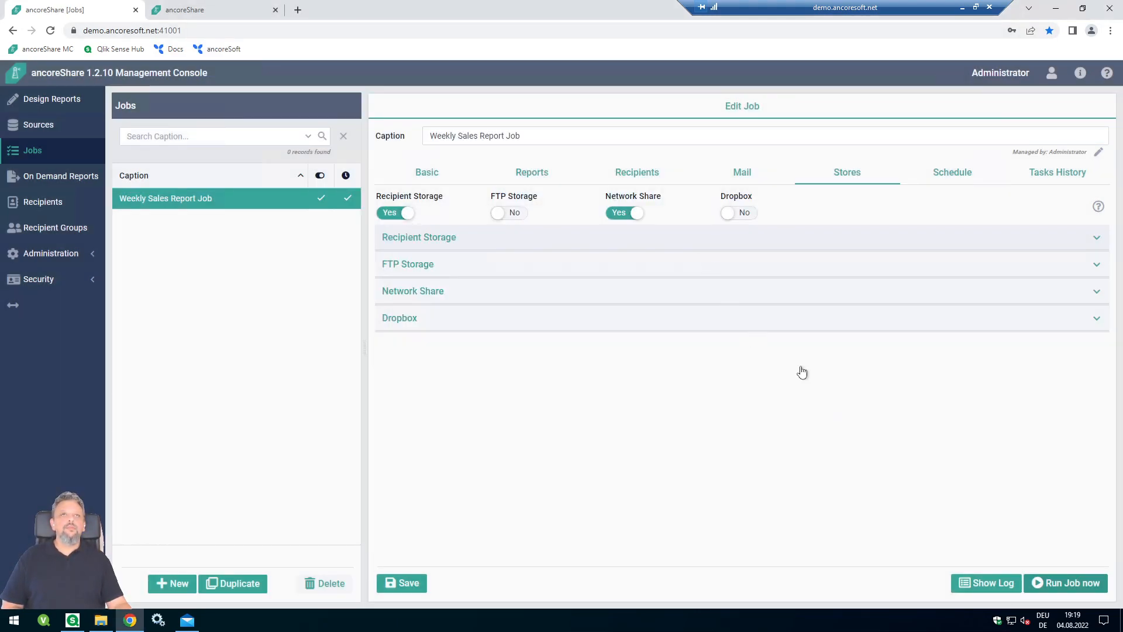
{"action": "left_click", "coordinate": [1056, 171]}
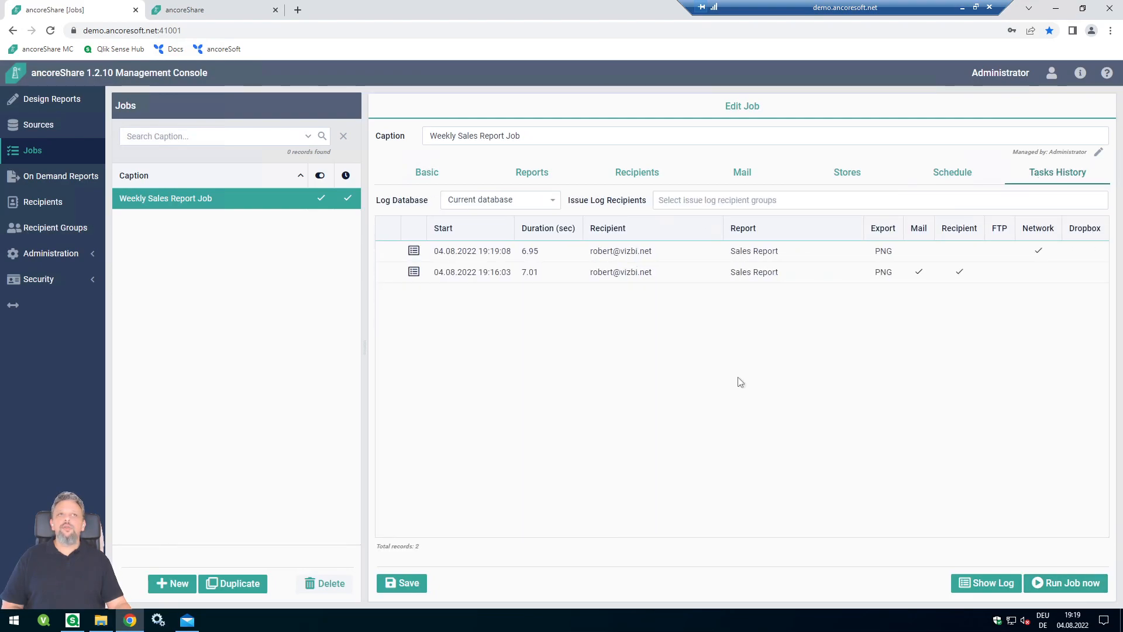
{"action": "left_click", "coordinate": [523, 252]}
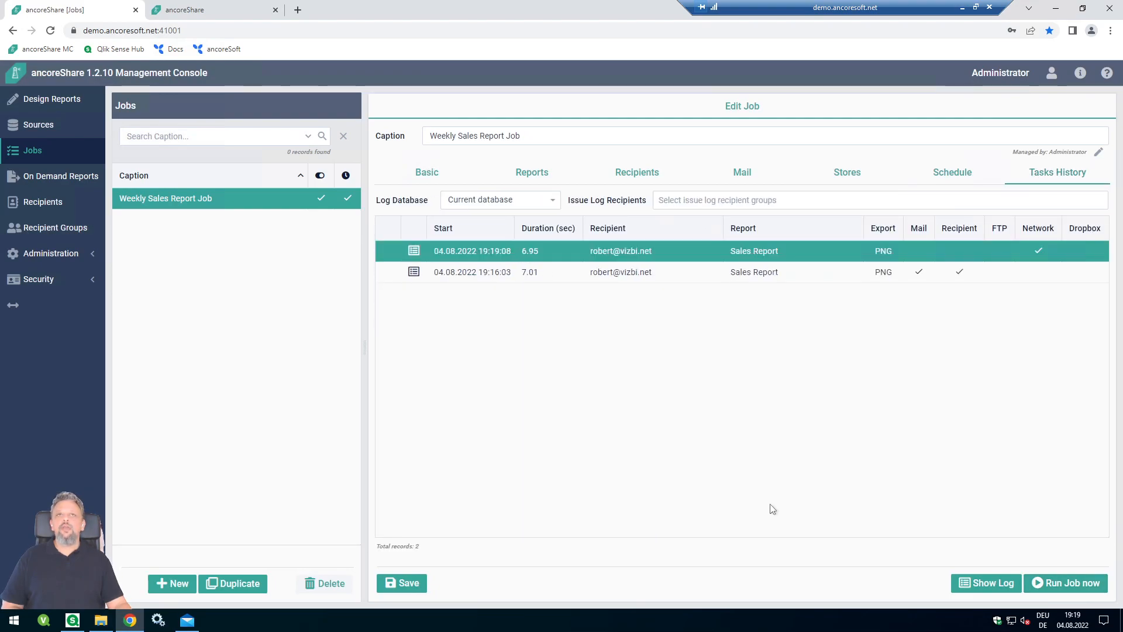